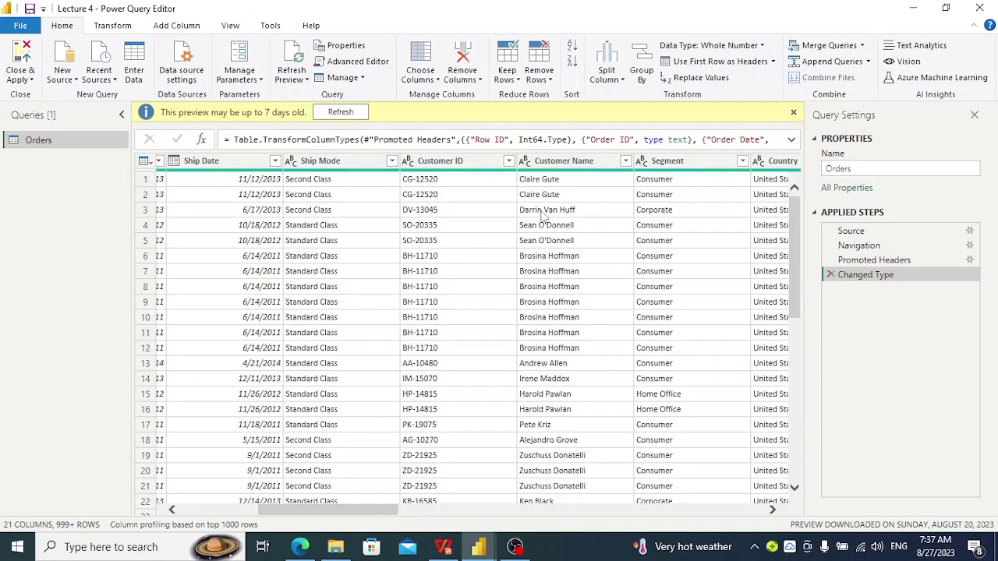
Step: Start a Group By on the Customer Name column of the Orders query and name the new column "Totals sales"
{"action": "left_click_drag", "start_coordinate": [358, 512], "coordinate": [430, 489]}
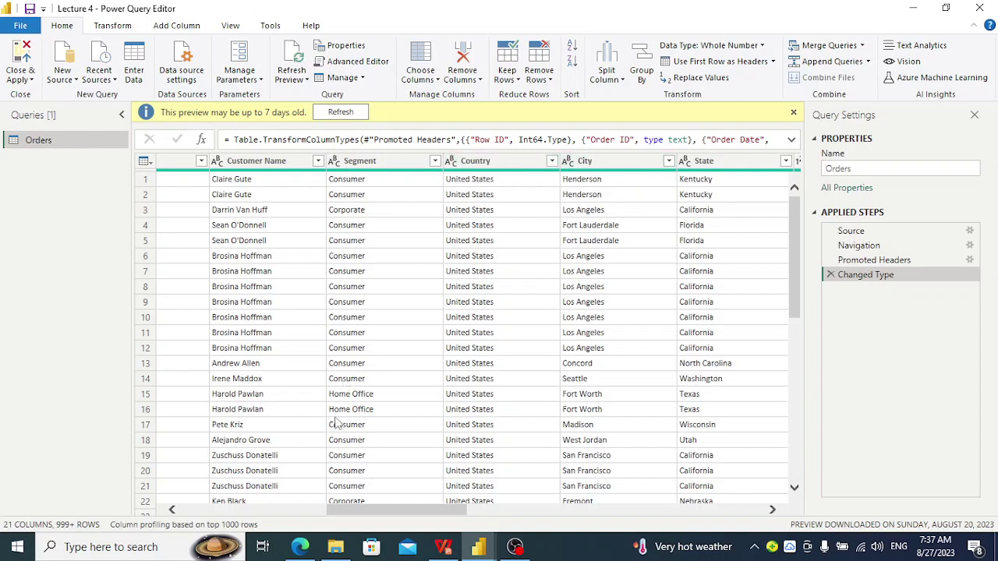
{"action": "left_click", "coordinate": [249, 162]}
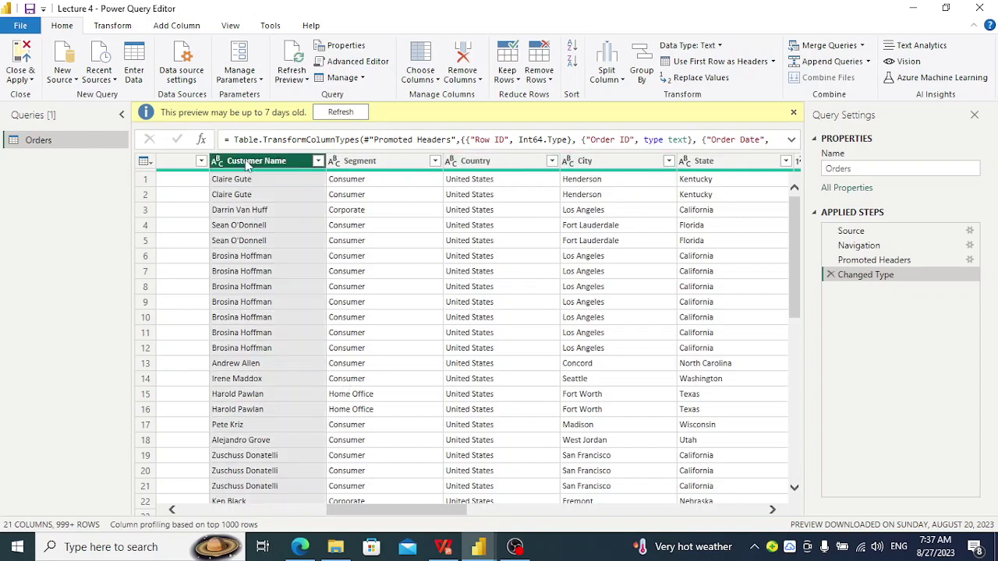
{"action": "left_click", "coordinate": [644, 85]}
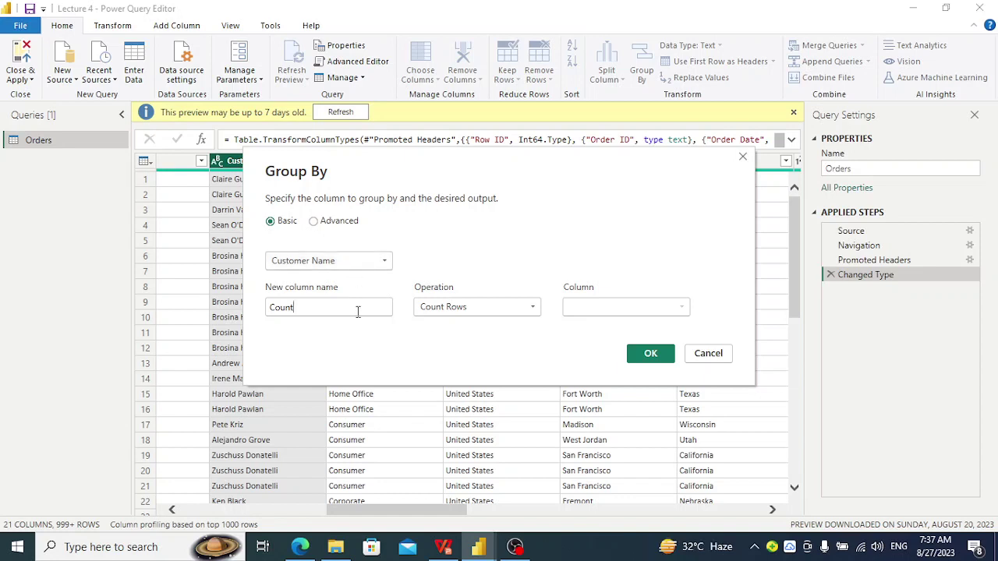
{"action": "left_click", "coordinate": [308, 312]}
{"action": "left_click_drag", "start_coordinate": [307, 313], "coordinate": [267, 316]}
{"action": "key", "text": "BackSpace"}
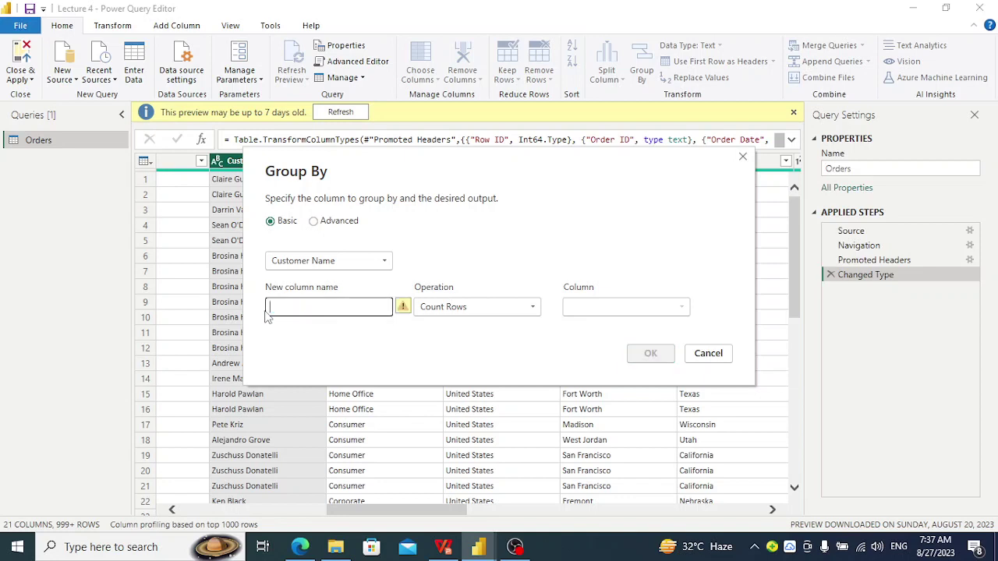
{"action": "type", "text": "Totals sa"}
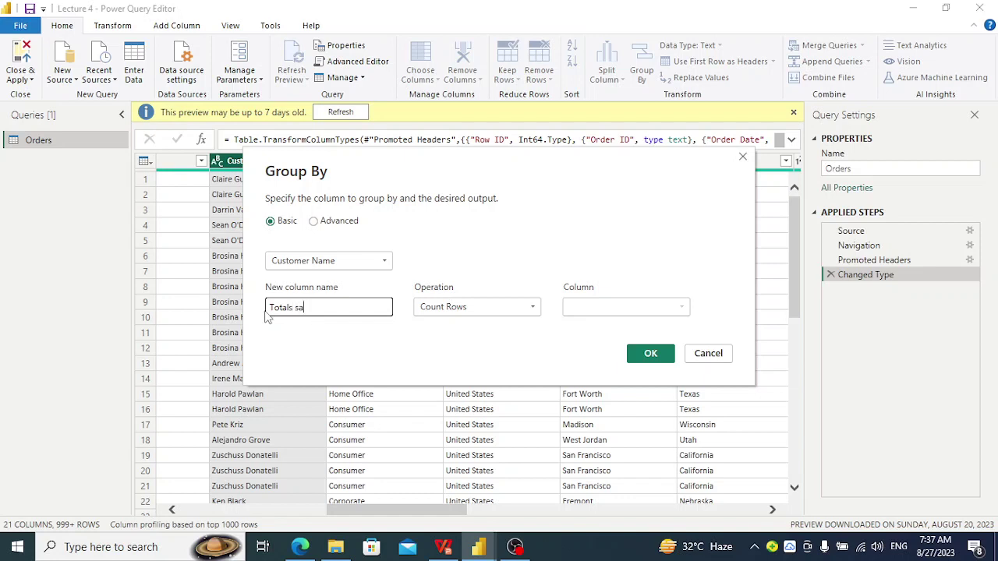
{"action": "type", "text": "les"}
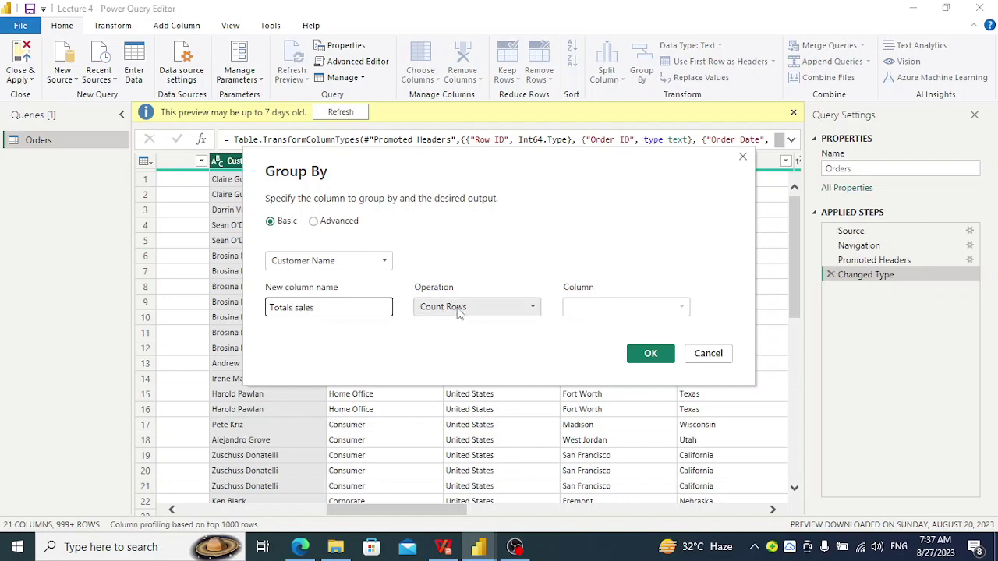
Step: Aggregate the new column as the Sum of Sales and apply the grouping
{"action": "left_click", "coordinate": [507, 316]}
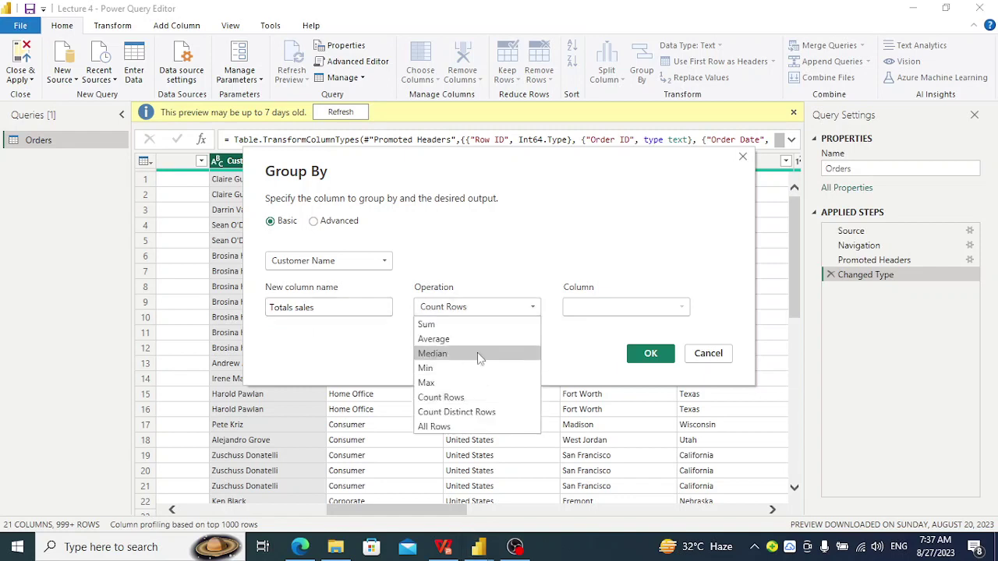
{"action": "left_click", "coordinate": [430, 325]}
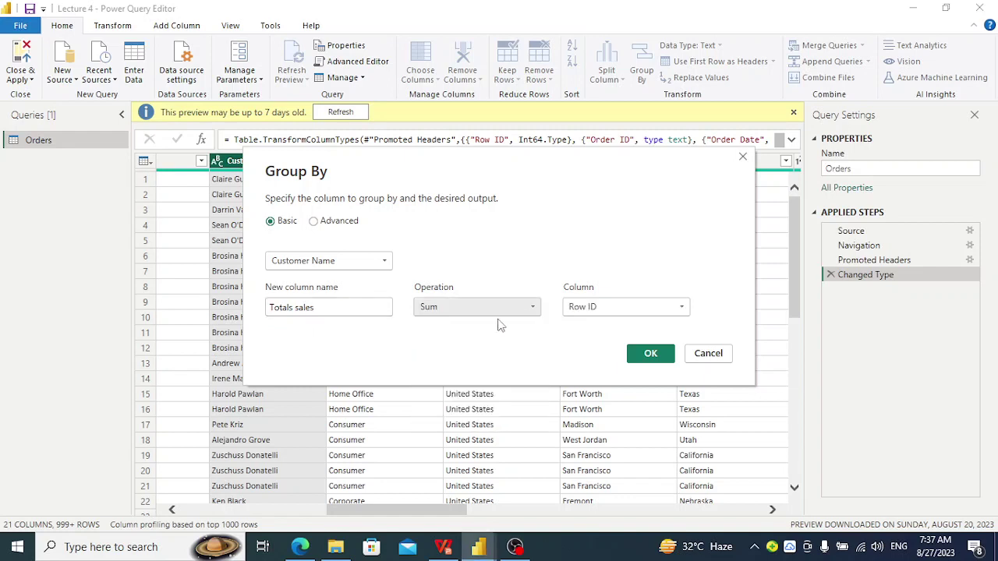
{"action": "left_click", "coordinate": [681, 308]}
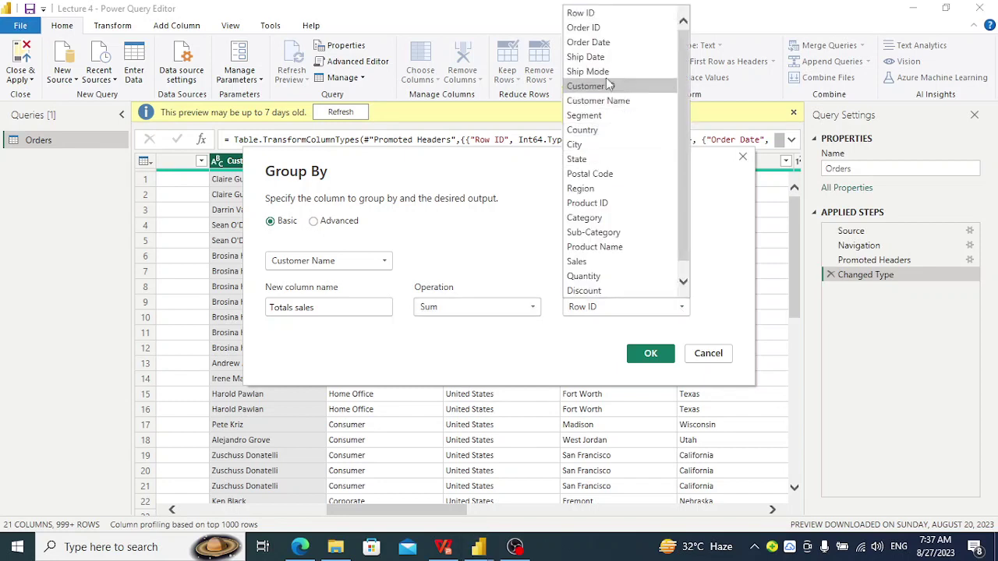
{"action": "left_click", "coordinate": [577, 262]}
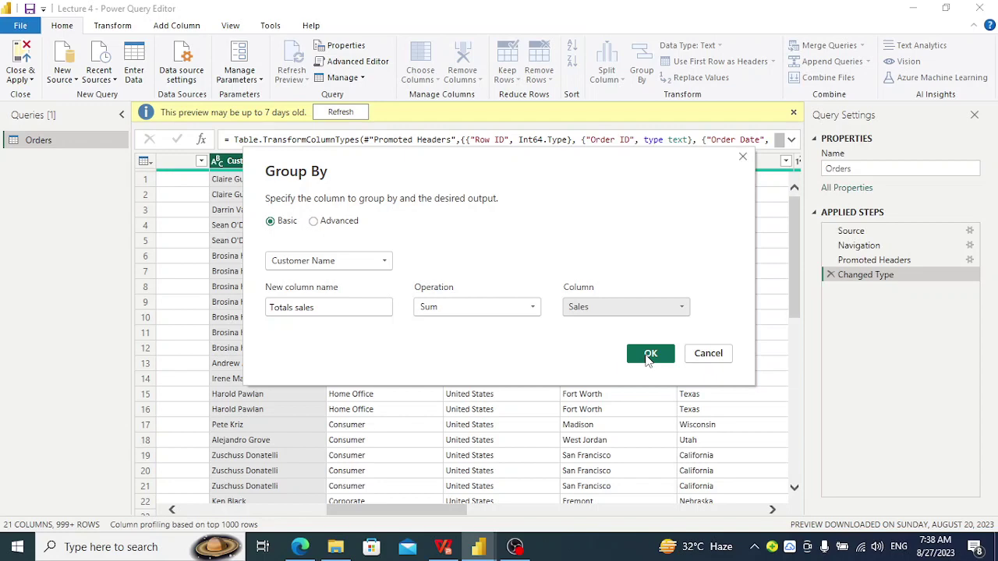
{"action": "left_click", "coordinate": [649, 355]}
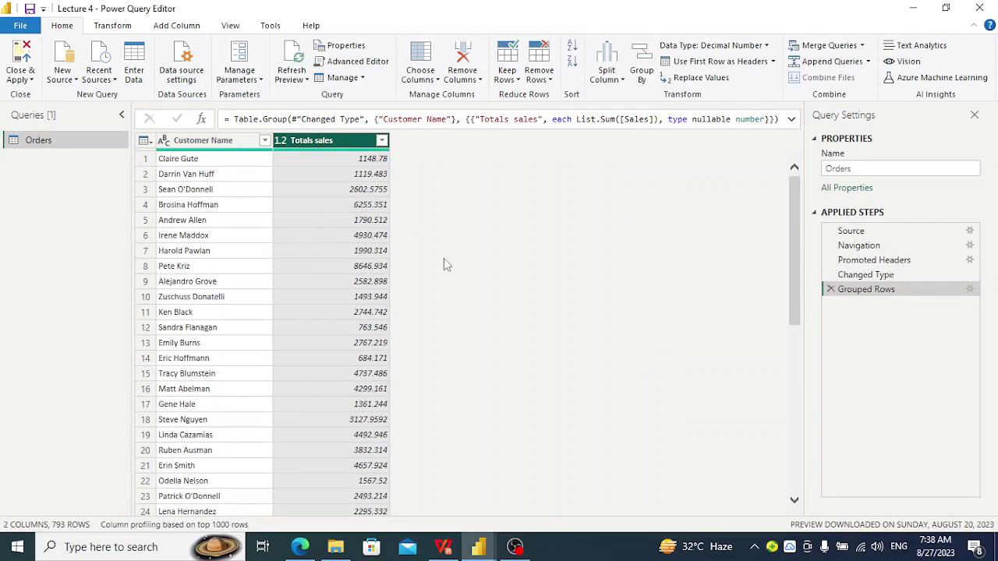
Step: Close the query editor with the changes applied and expand the Orders table's fields in the report
{"action": "left_click", "coordinate": [30, 79]}
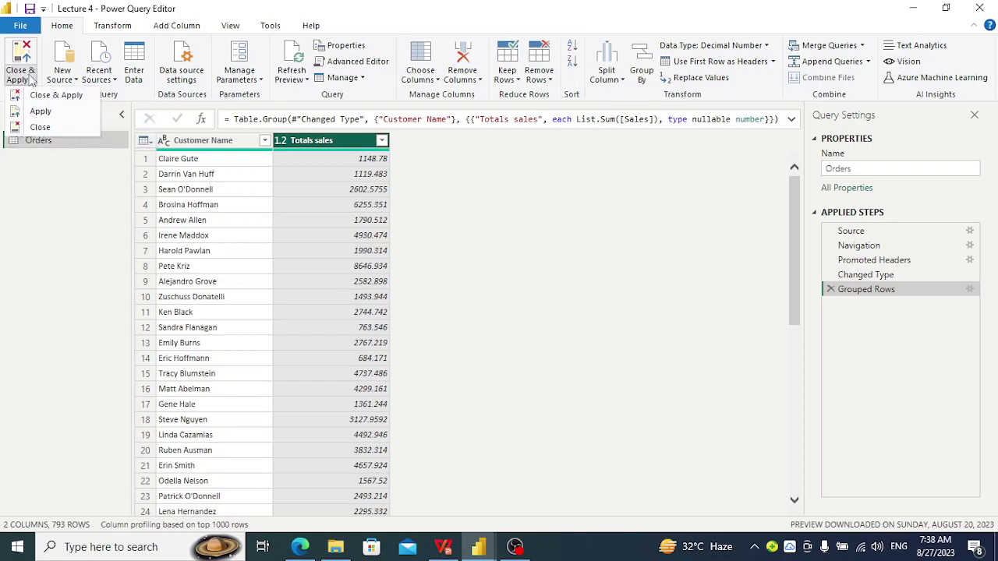
{"action": "left_click", "coordinate": [70, 96]}
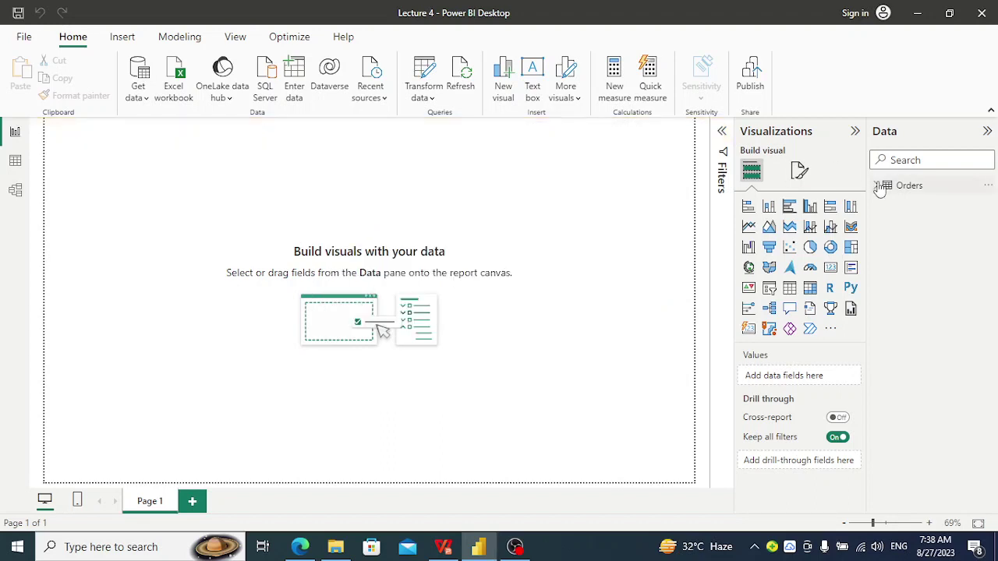
{"action": "left_click", "coordinate": [877, 185]}
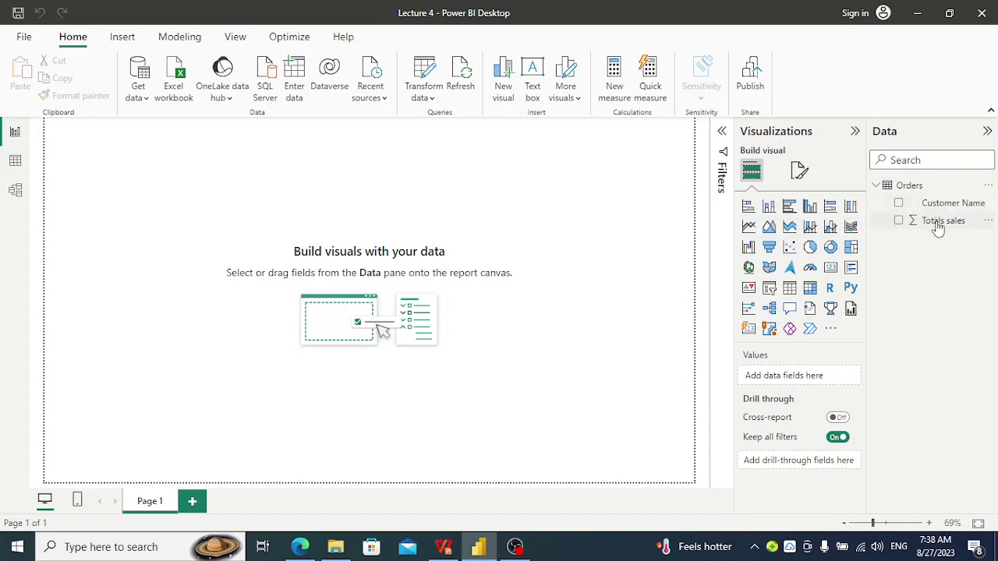
Step: Add a table visual showing Customer Name and Totals sales to the report page and widen it
{"action": "left_click", "coordinate": [790, 290]}
{"action": "left_click_drag", "start_coordinate": [160, 185], "coordinate": [250, 246]}
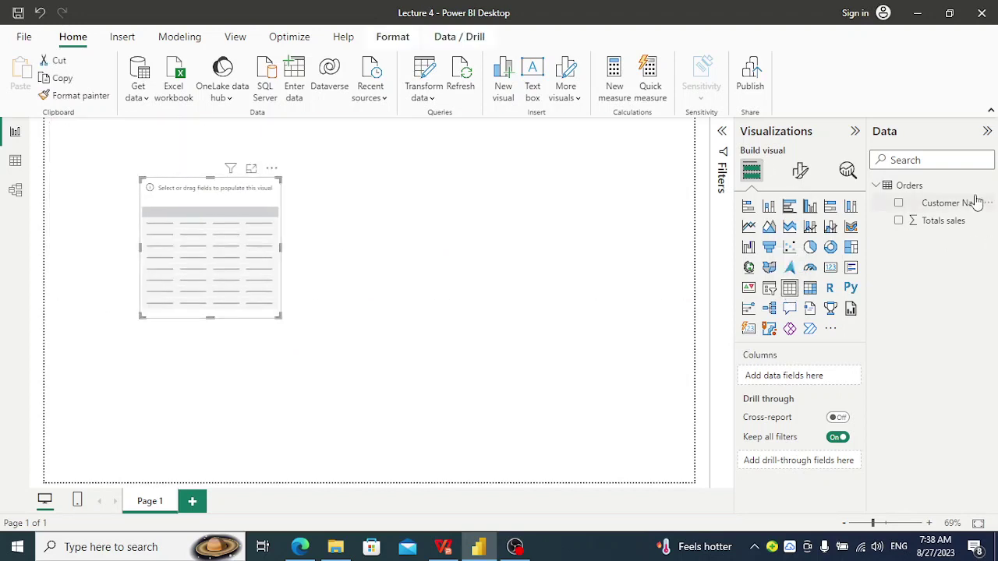
{"action": "left_click_drag", "start_coordinate": [976, 203], "coordinate": [799, 358]}
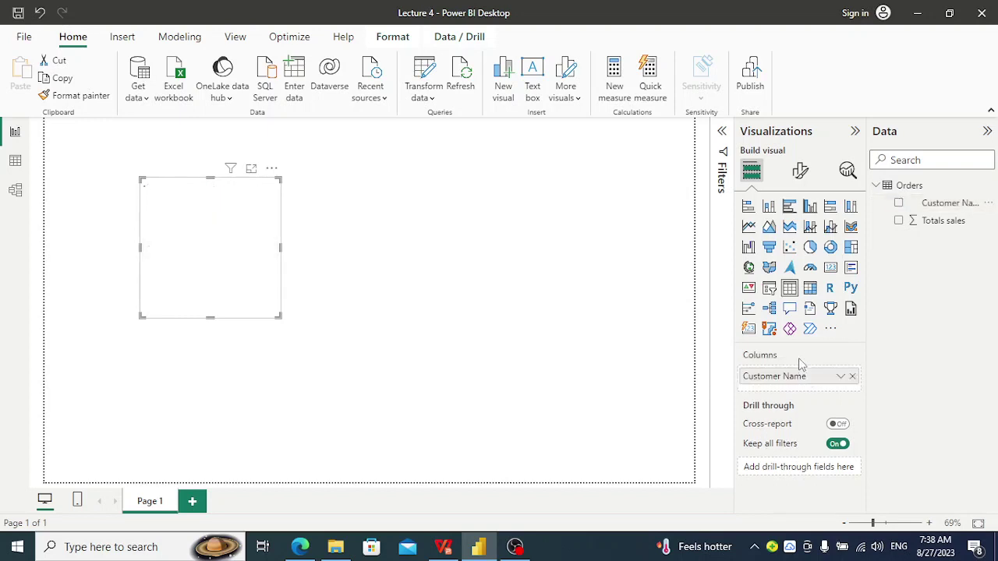
{"action": "left_click_drag", "start_coordinate": [957, 222], "coordinate": [760, 392]}
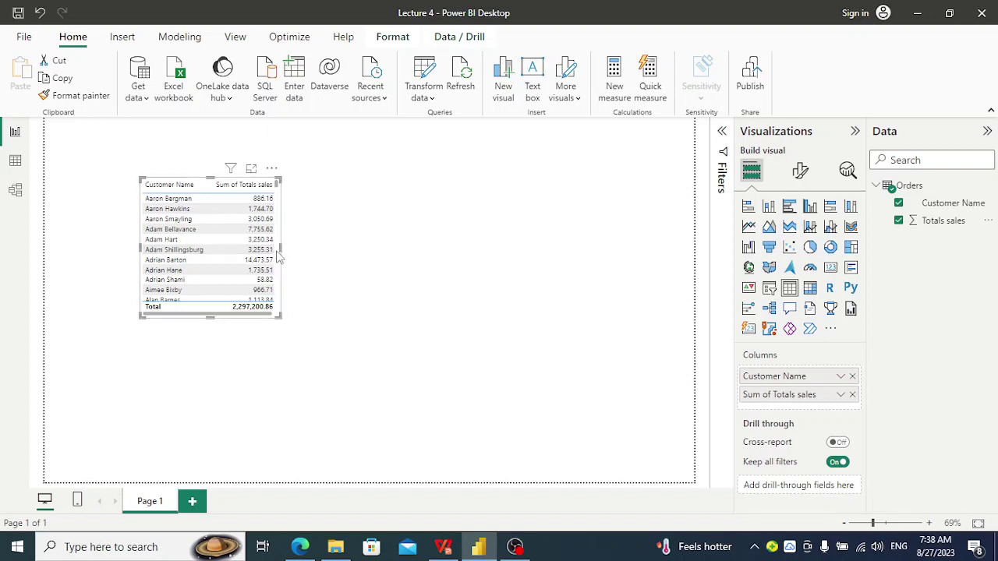
{"action": "left_click_drag", "start_coordinate": [281, 247], "coordinate": [434, 261]}
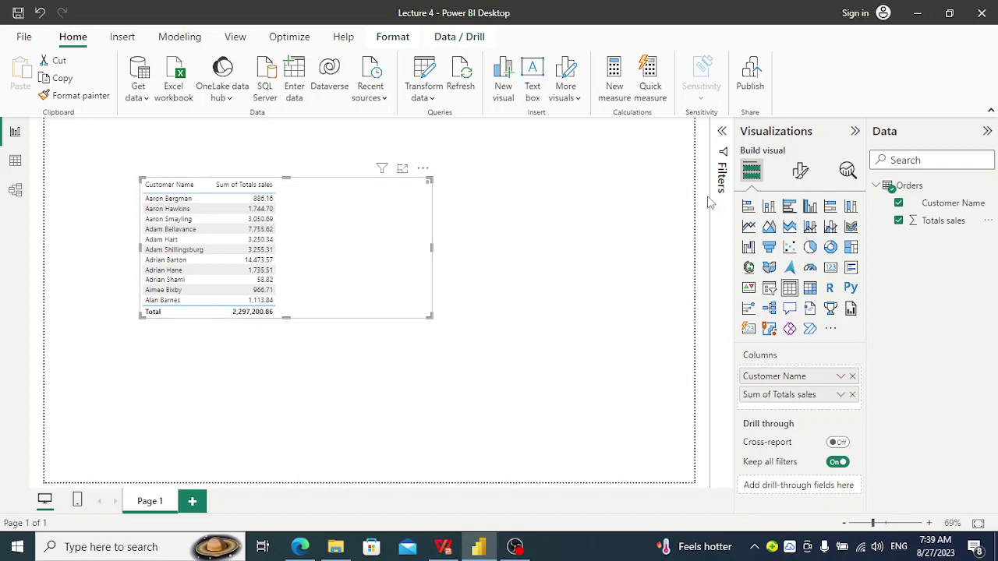
Step: Edit the Orders query again and examine the aggregation operations available in the Grouped Rows step's settings
{"action": "left_click", "coordinate": [986, 187]}
{"action": "left_click", "coordinate": [891, 286]}
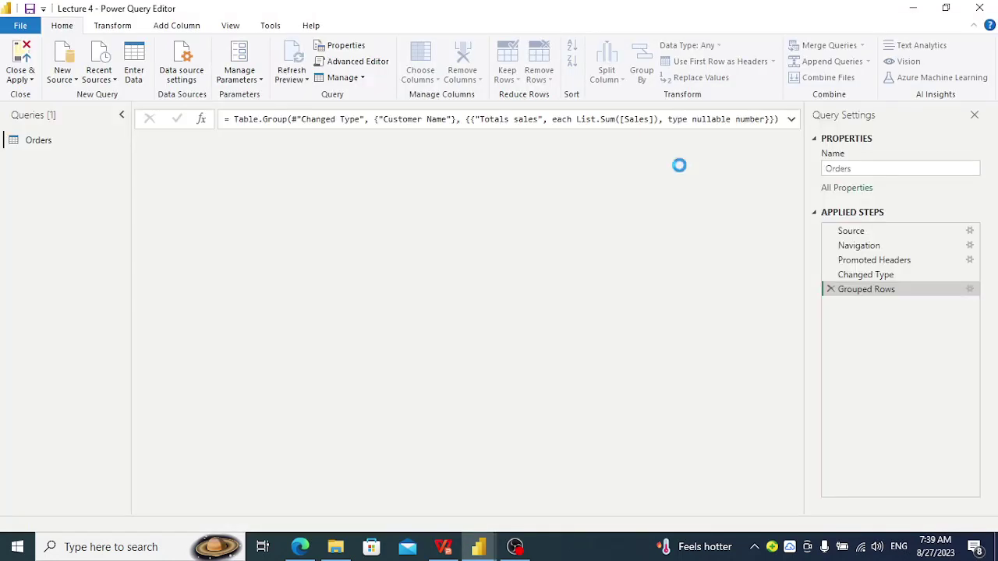
{"action": "double_click", "coordinate": [856, 293]}
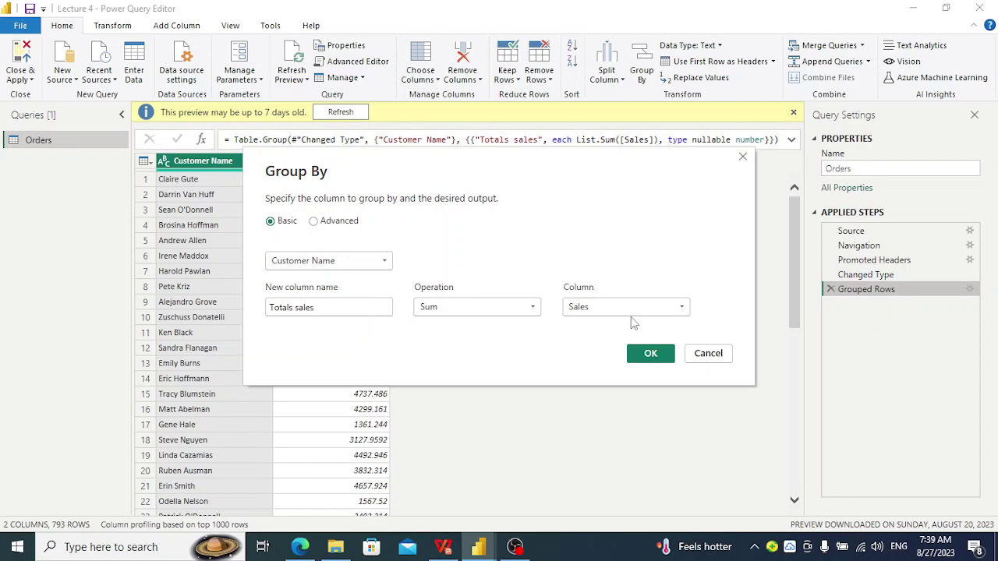
{"action": "left_click", "coordinate": [524, 313]}
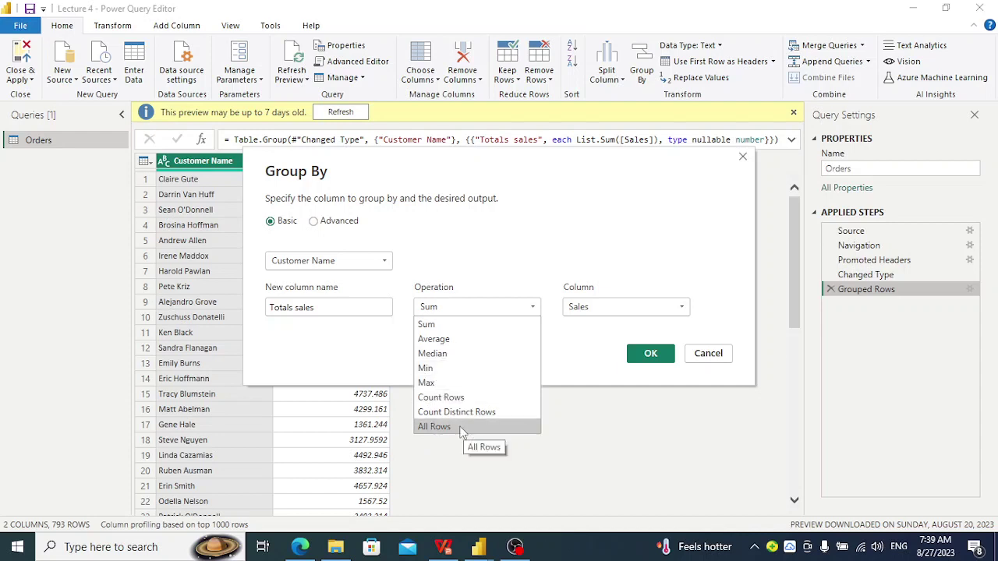
{"action": "left_click", "coordinate": [484, 218]}
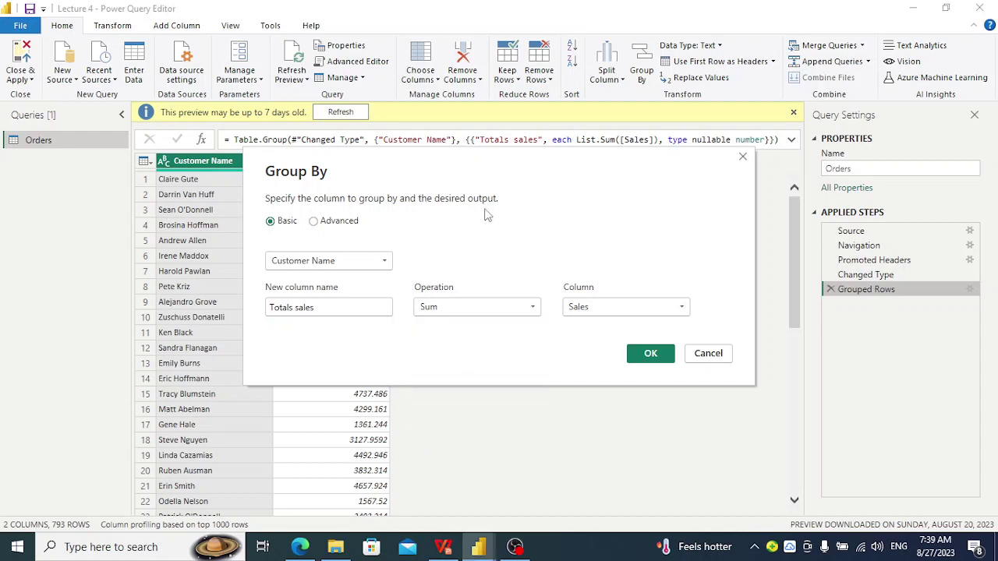
Step: Try adding and deleting a second grouping in Advanced mode, cancel the Group By settings, and close and apply the query
{"action": "left_click", "coordinate": [314, 222]}
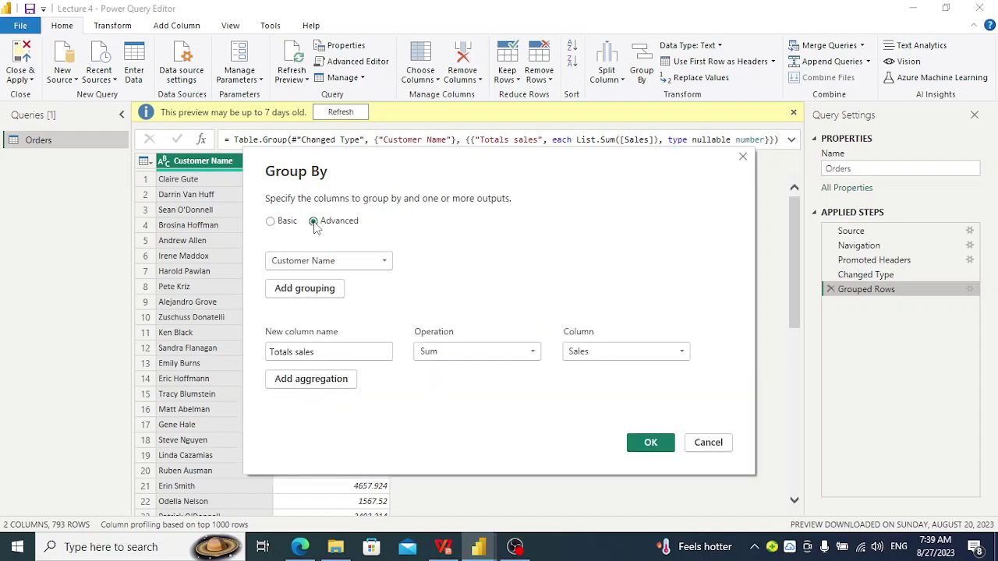
{"action": "left_click", "coordinate": [321, 290]}
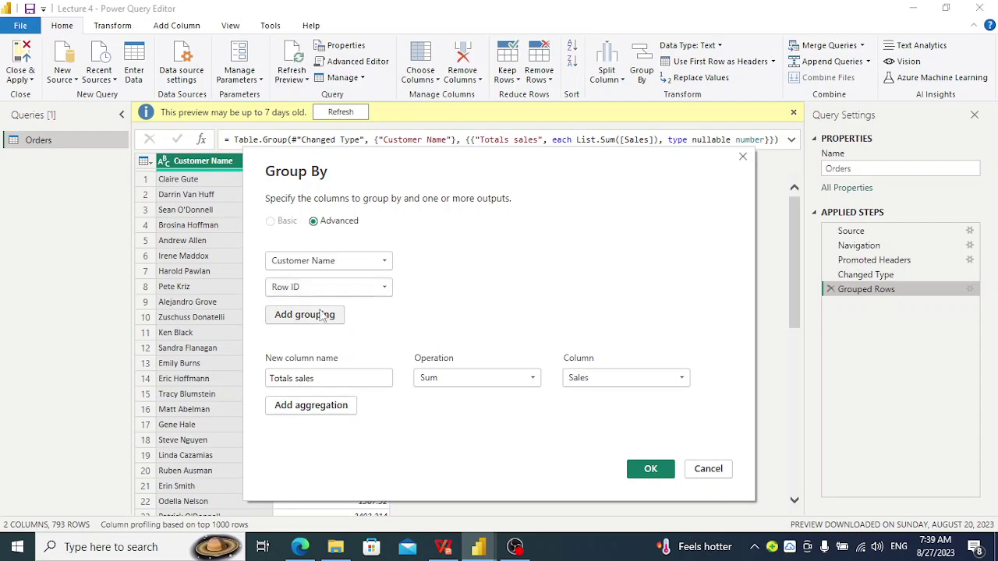
{"action": "left_click", "coordinate": [402, 287]}
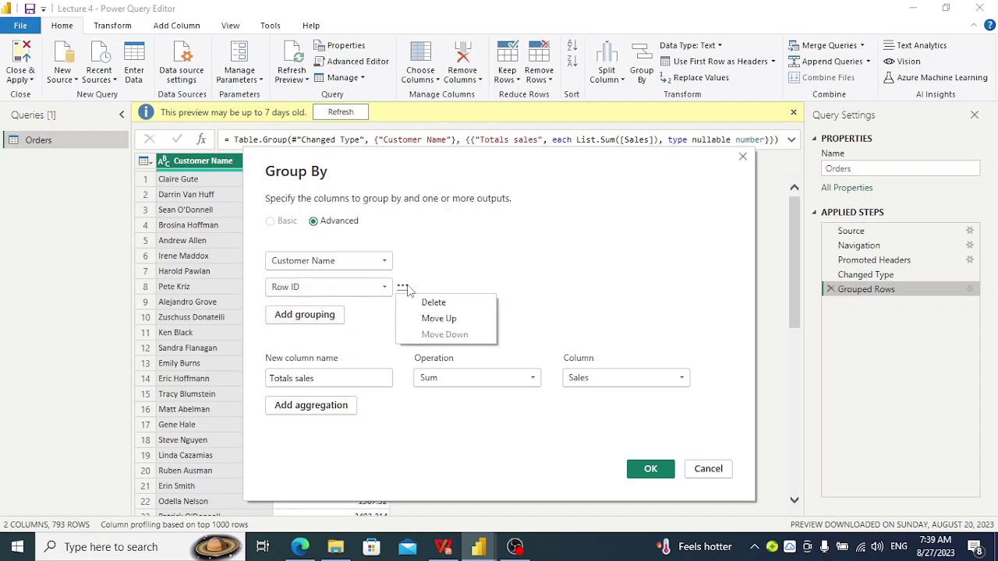
{"action": "left_click", "coordinate": [434, 304]}
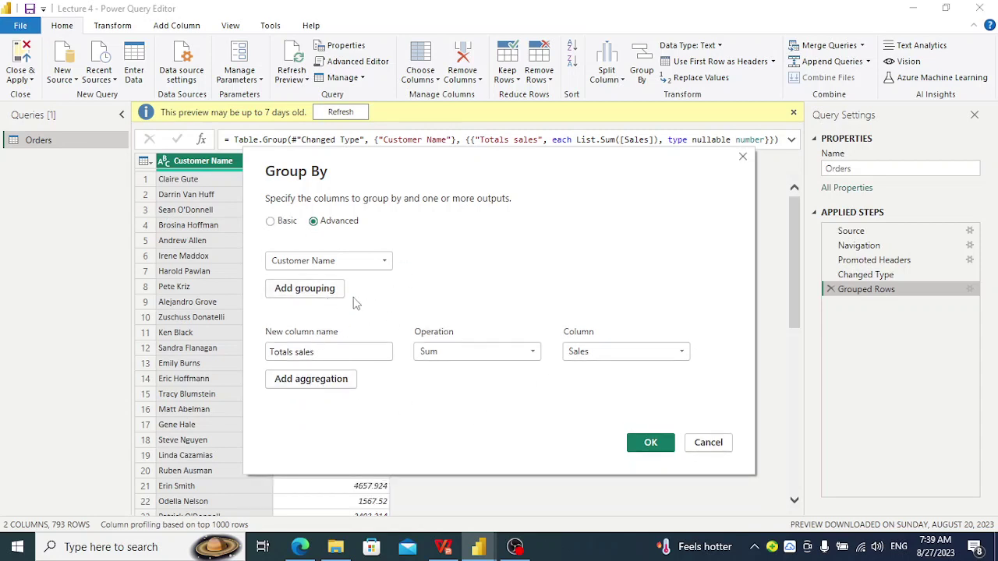
{"action": "left_click", "coordinate": [709, 443]}
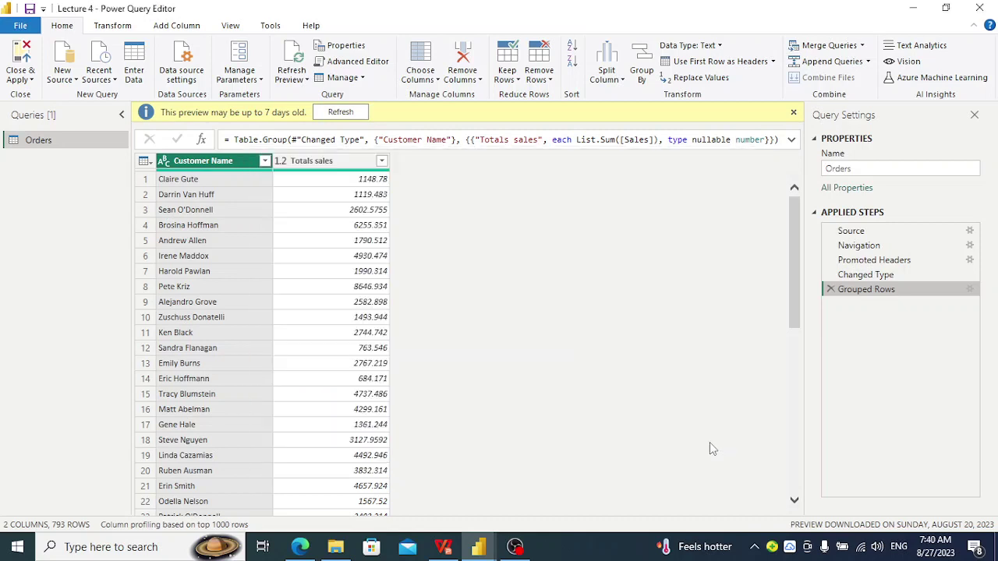
{"action": "left_click", "coordinate": [17, 83]}
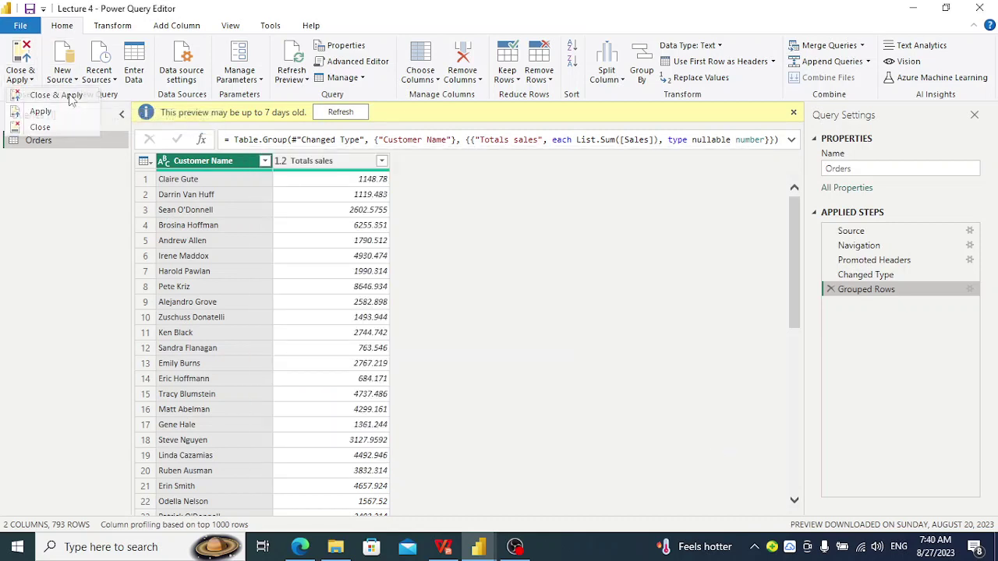
{"action": "left_click", "coordinate": [70, 96]}
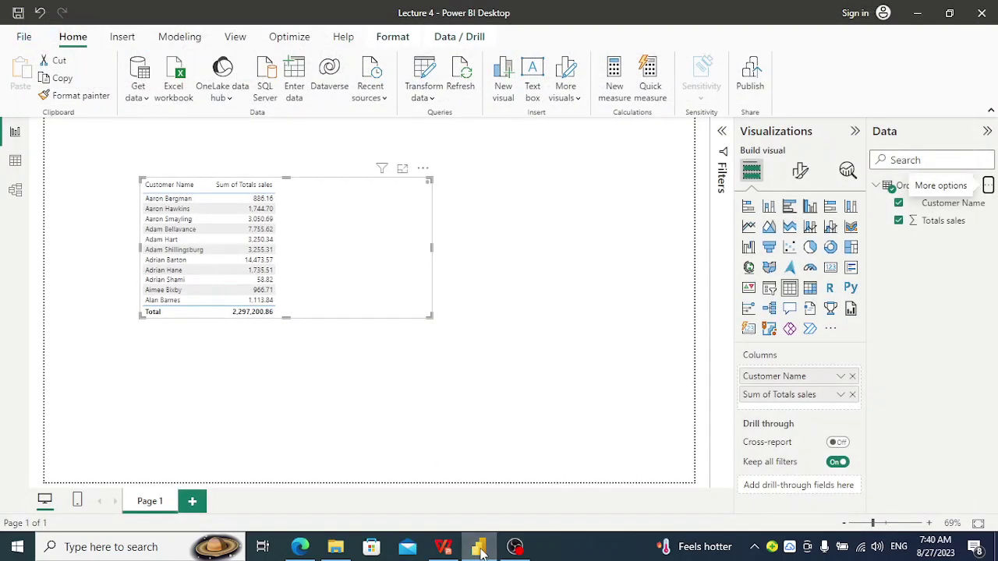
{"action": "left_click", "coordinate": [481, 551]}
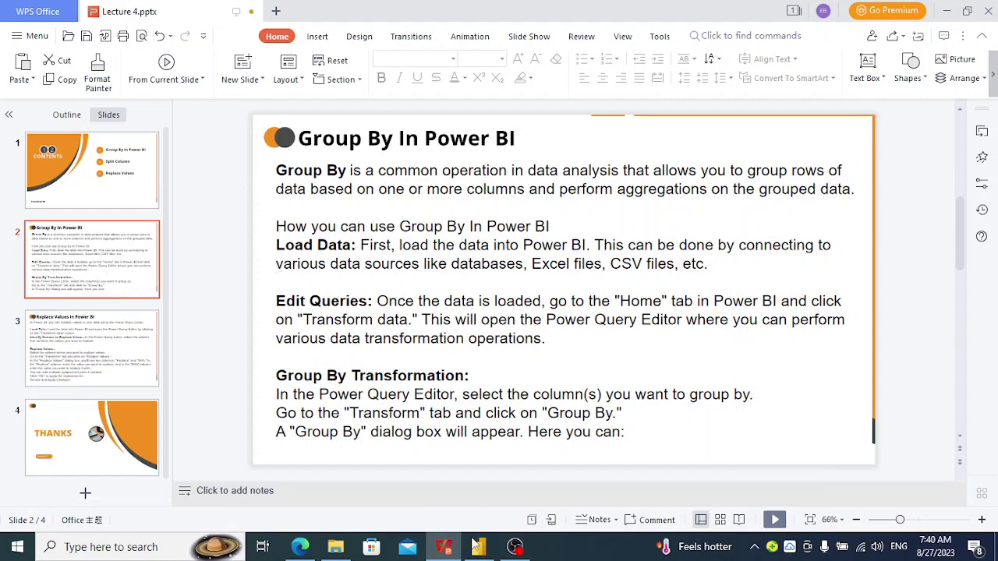
{"action": "left_click", "coordinate": [481, 550]}
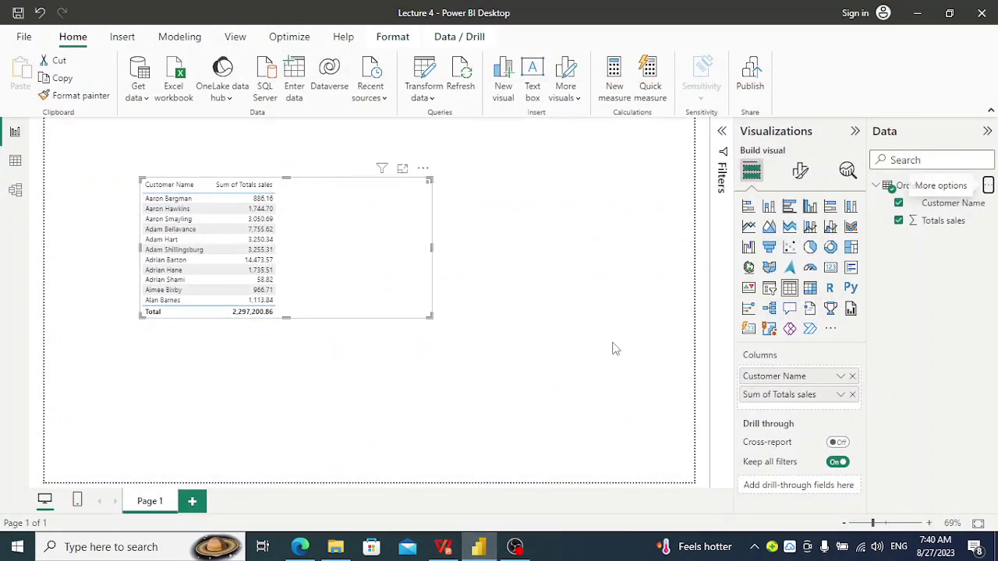
{"action": "left_click", "coordinate": [613, 349]}
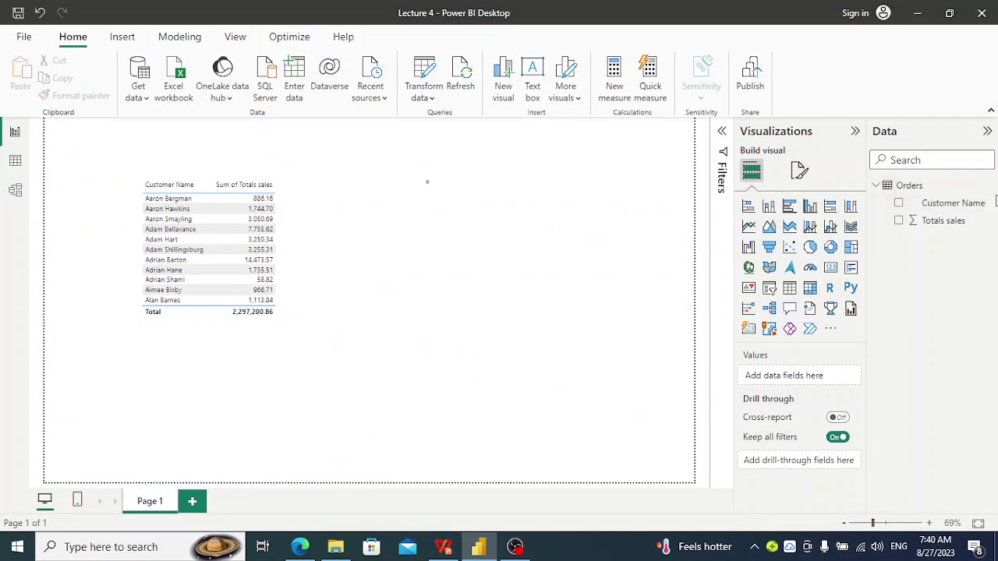
Step: Reopen the Orders query for editing and delete its Grouped Rows step
{"action": "left_click", "coordinate": [988, 188]}
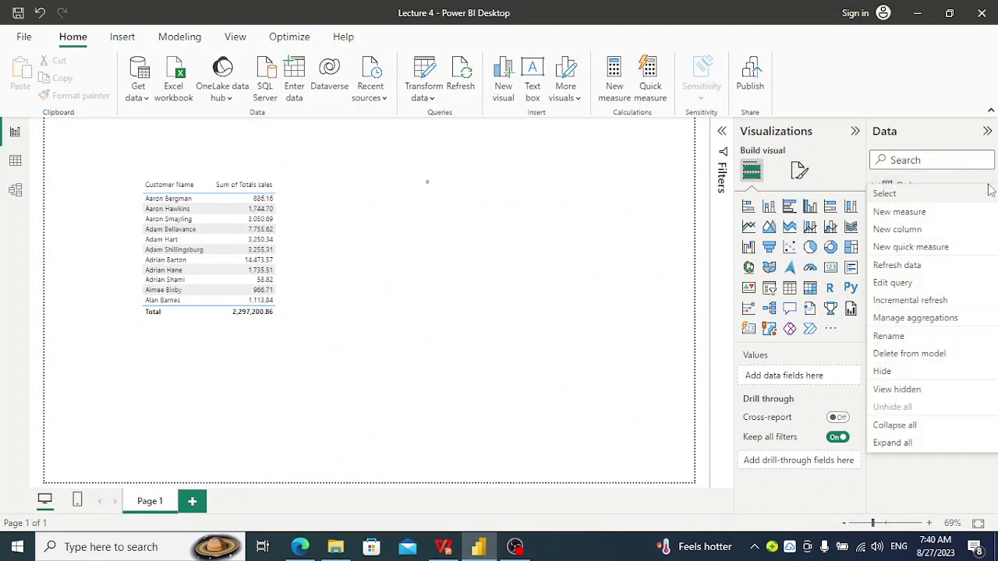
{"action": "left_click", "coordinate": [887, 284]}
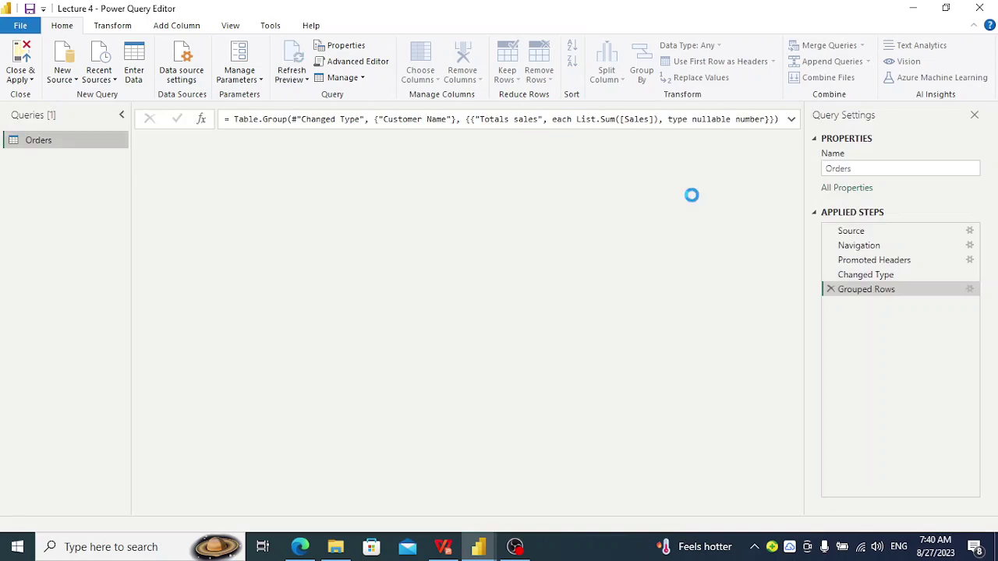
{"action": "left_click", "coordinate": [831, 289]}
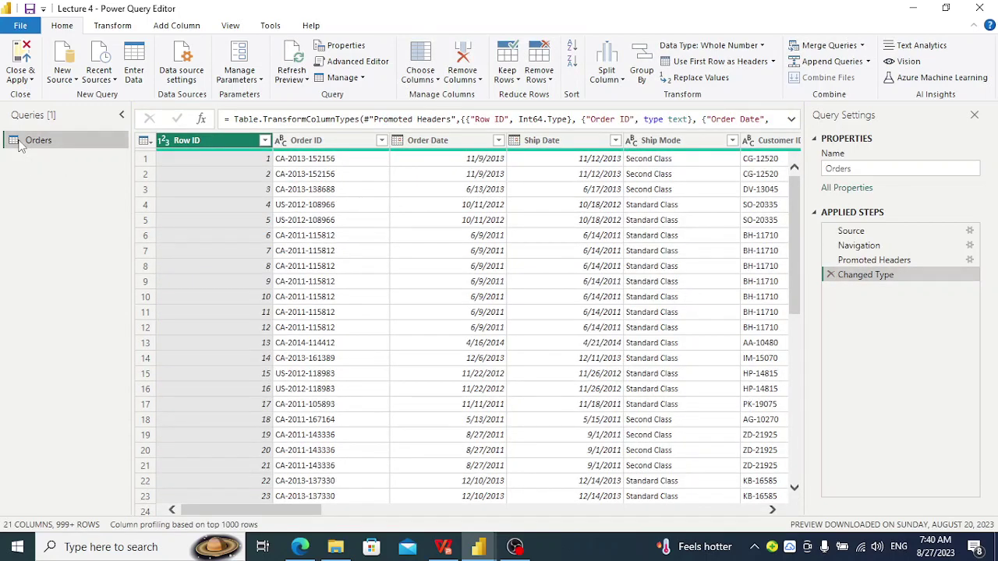
Step: Duplicate the Orders query within the query list
{"action": "key", "text": "alt"}
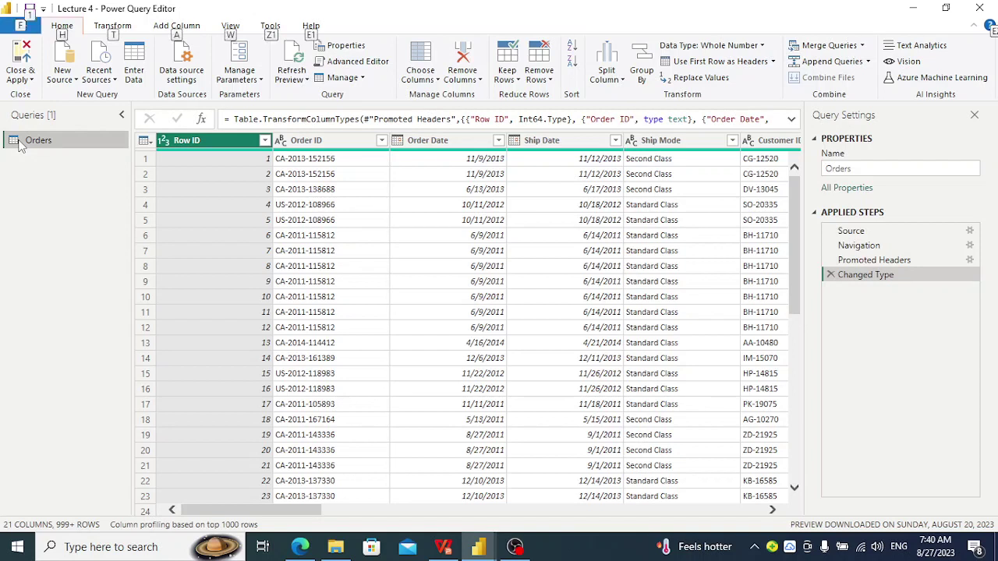
{"action": "left_click", "coordinate": [30, 143]}
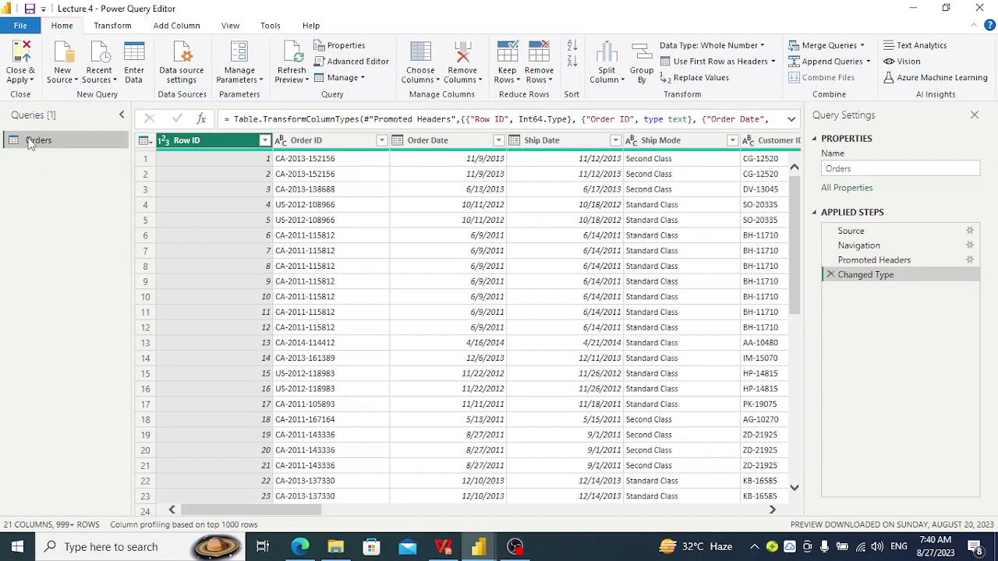
{"action": "key", "text": "ctrl+v"}
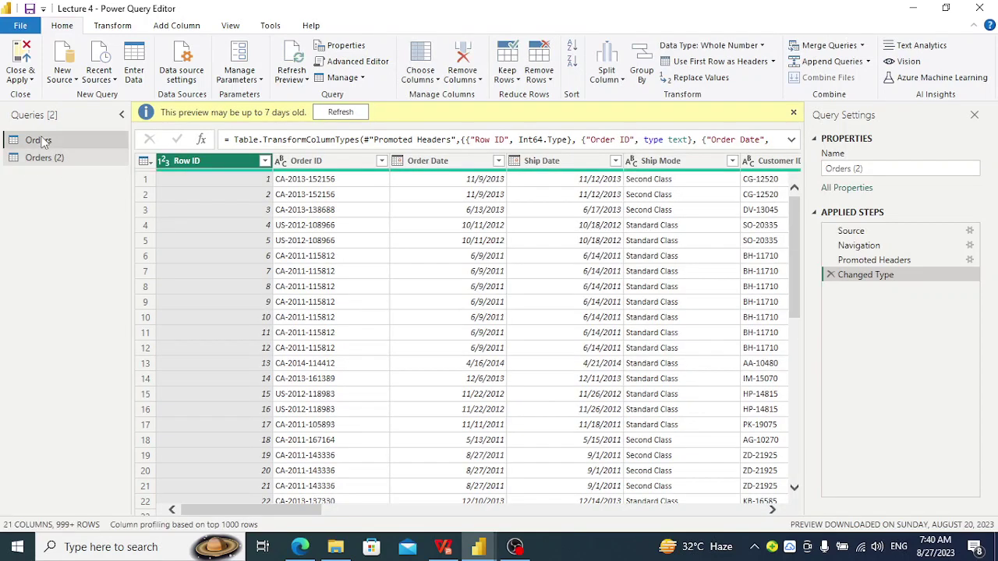
Step: Start a Group By on the original Orders query by Customer Name, naming the new column Total Sales
{"action": "left_click", "coordinate": [39, 141]}
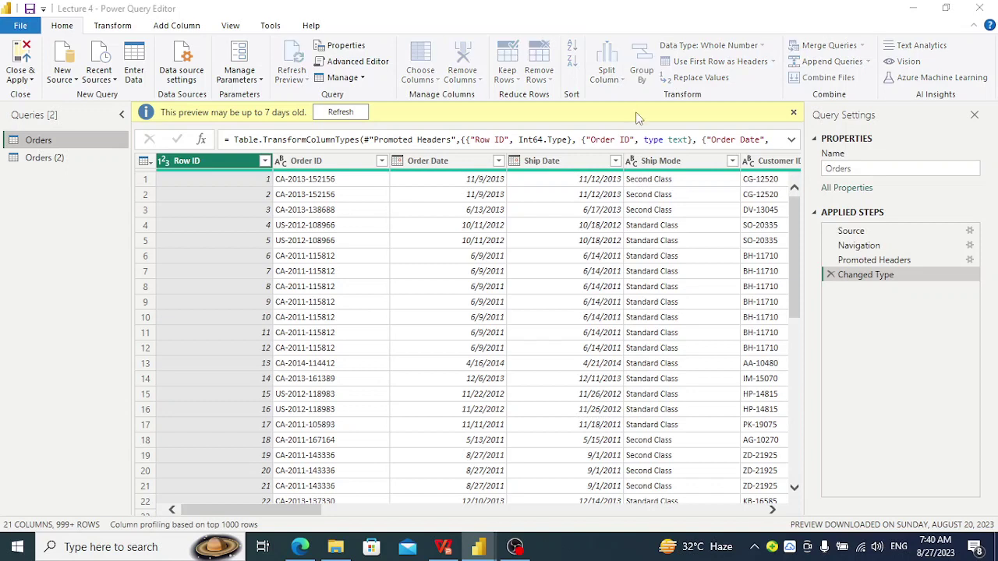
{"action": "left_click", "coordinate": [642, 74]}
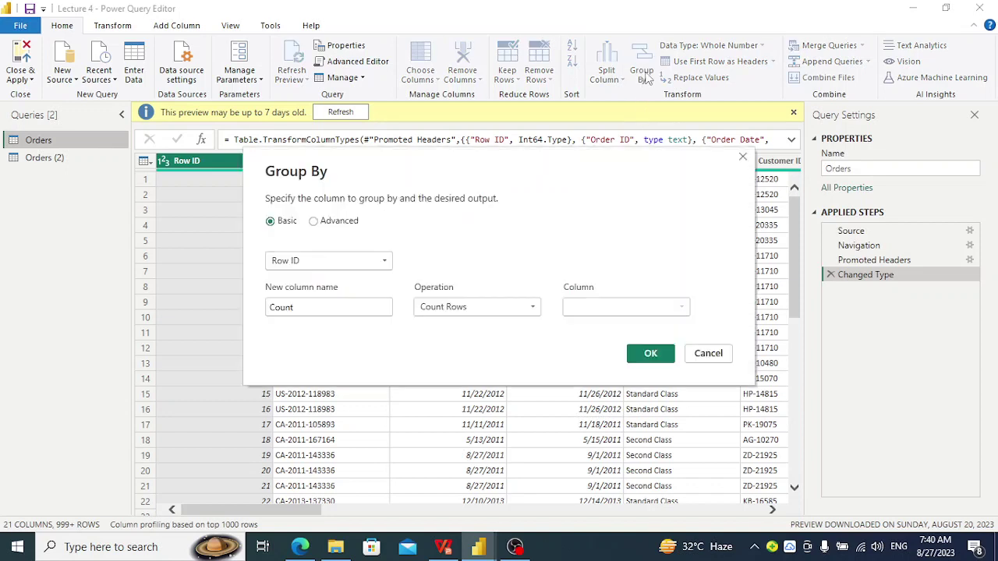
{"action": "left_click", "coordinate": [363, 260]}
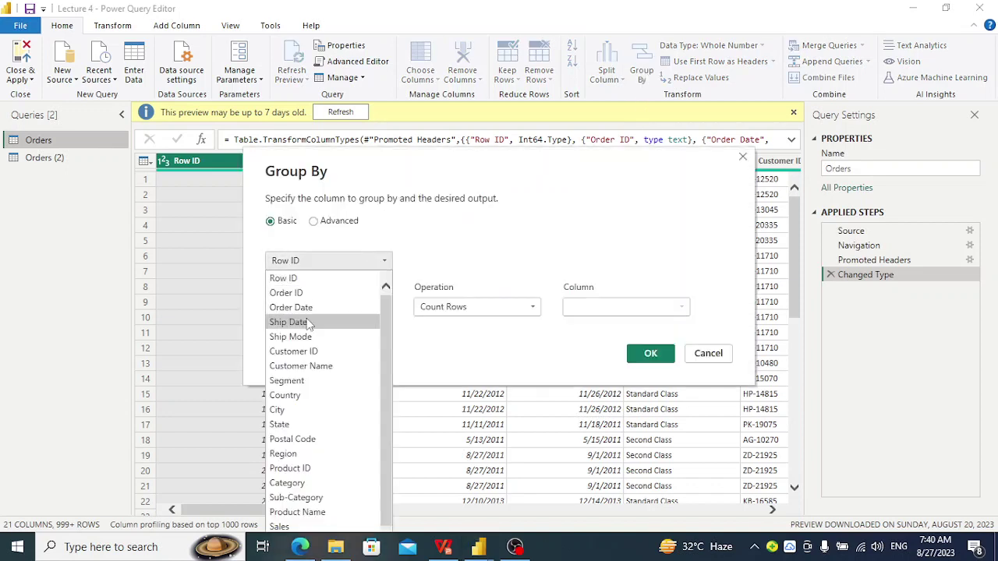
{"action": "left_click", "coordinate": [311, 365]}
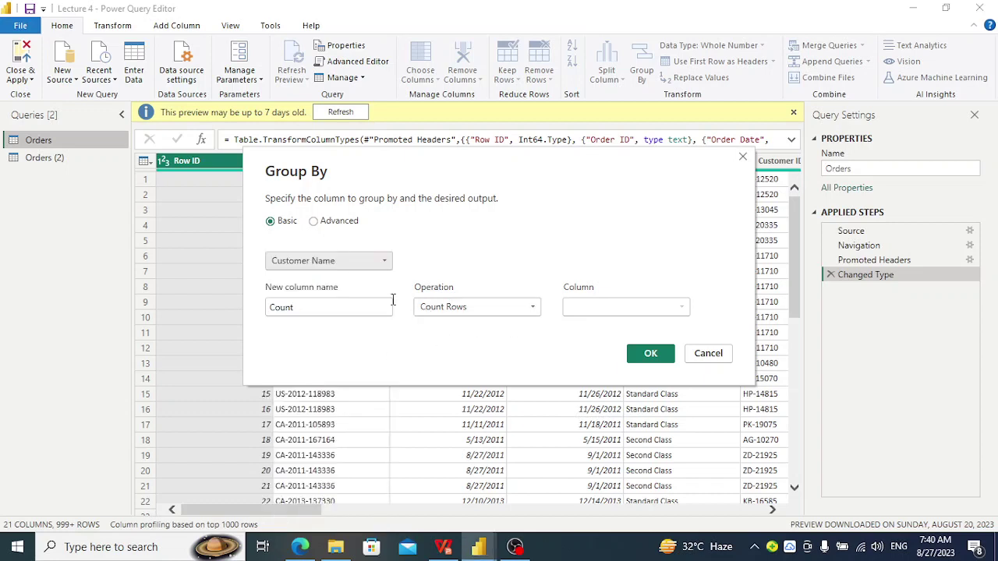
{"action": "left_click", "coordinate": [337, 307]}
{"action": "key", "text": "BackSpace"}
{"action": "key", "text": "BackSpace"}
{"action": "key", "text": "BackSpace"}
{"action": "key", "text": "BackSpace"}
{"action": "key", "text": "BackSpace"}
{"action": "type", "text": "ta"}
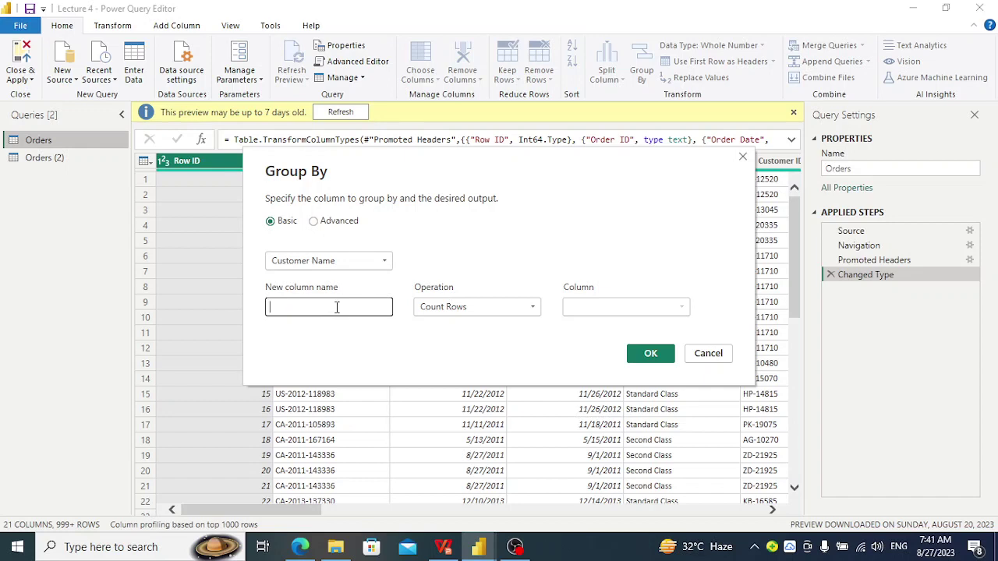
{"action": "type", "text": "Total Sales"}
Step: Aggregate the new column as the Sum of Sales and apply the grouping
{"action": "left_click", "coordinate": [529, 308]}
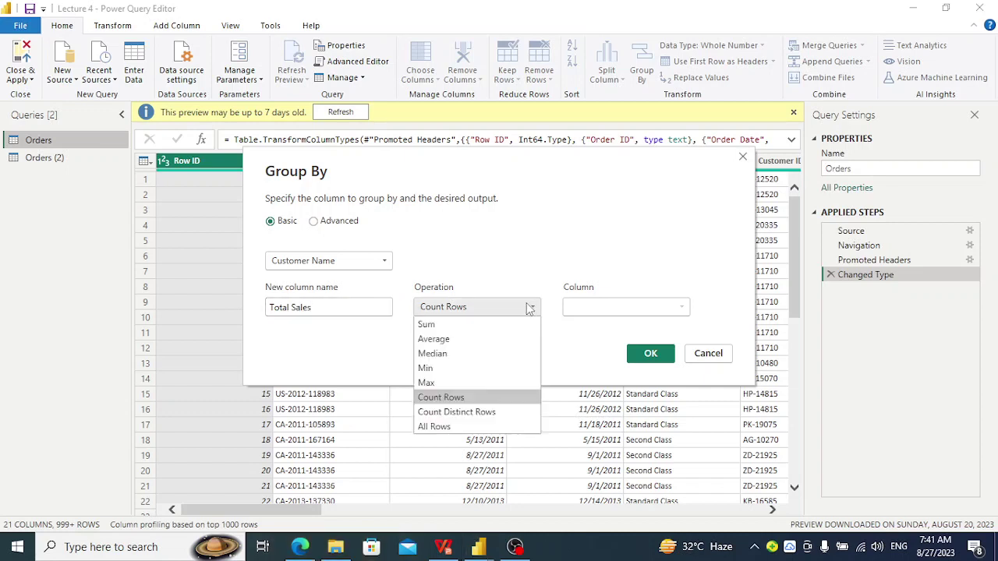
{"action": "left_click", "coordinate": [428, 326]}
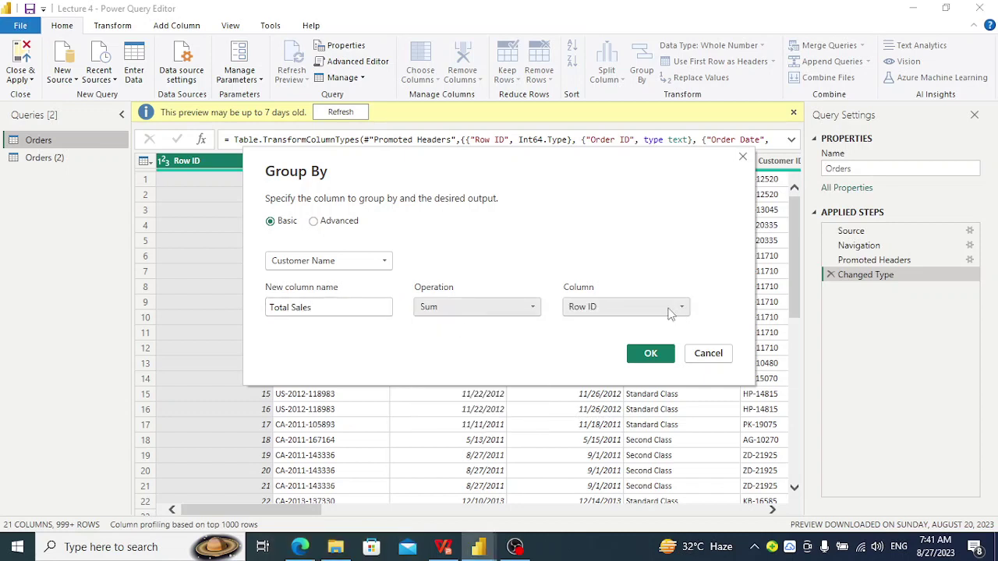
{"action": "left_click", "coordinate": [675, 307]}
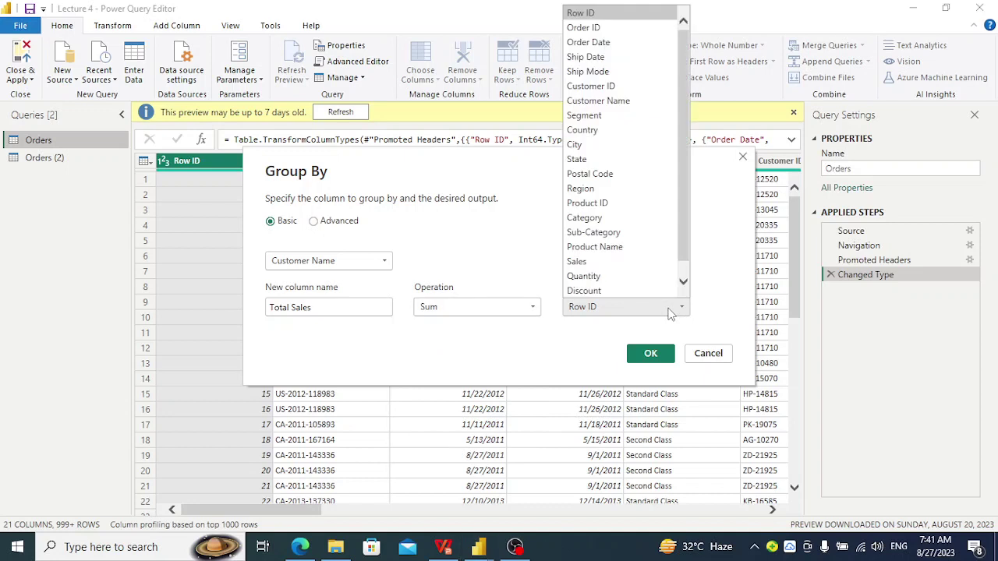
{"action": "left_click", "coordinate": [588, 263]}
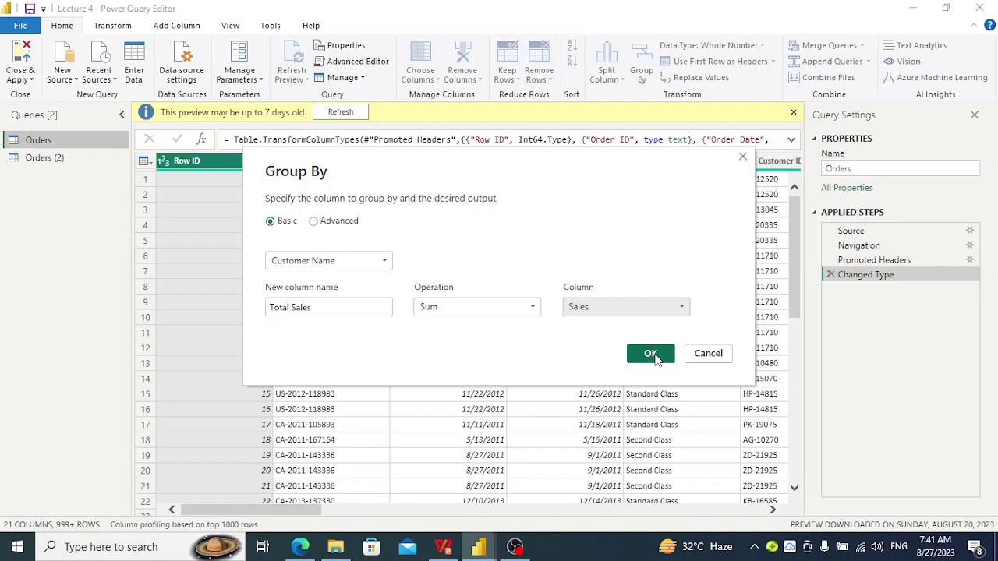
{"action": "left_click", "coordinate": [651, 353]}
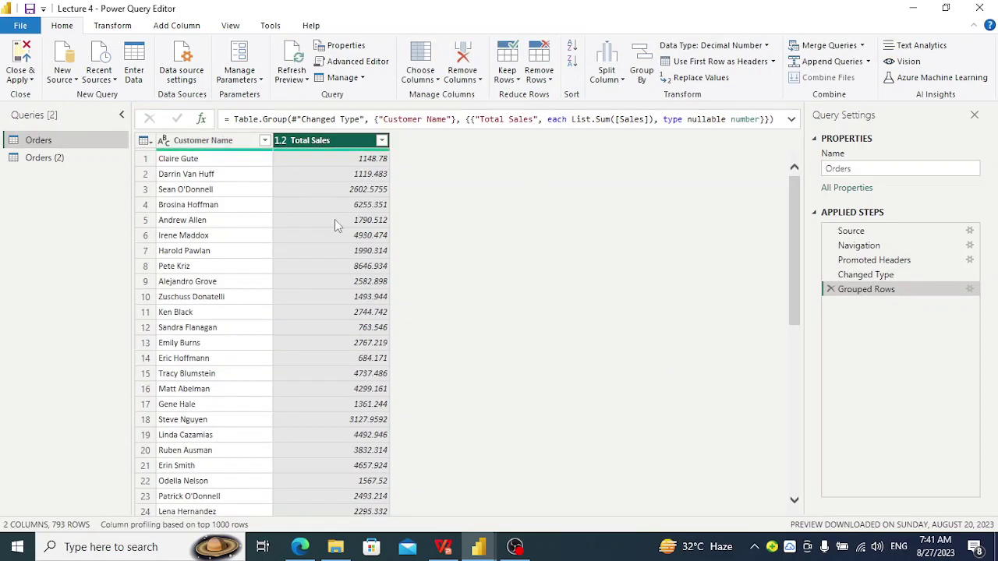
Step: Close the query editor and apply the query changes to the report
{"action": "left_click", "coordinate": [855, 165]}
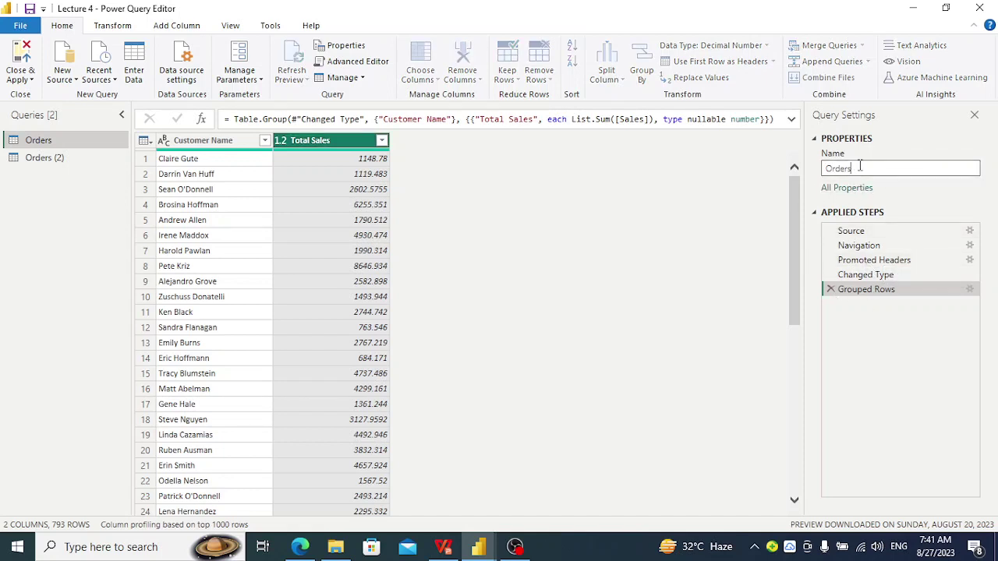
{"action": "left_click", "coordinate": [31, 79]}
{"action": "left_click", "coordinate": [60, 100]}
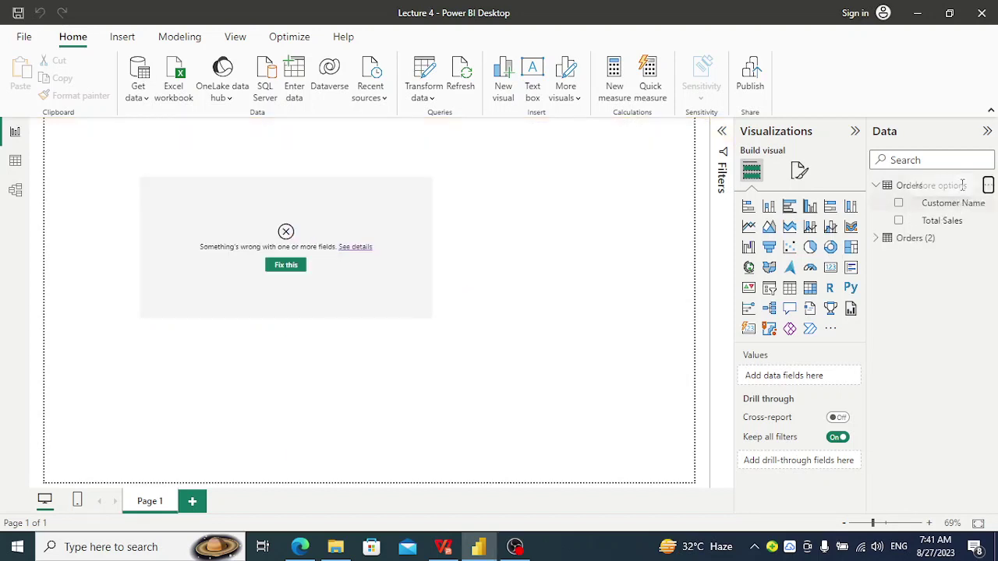
Step: Reopen the Orders query for editing and switch to the ungrouped Orders (2) query
{"action": "left_click", "coordinate": [988, 188]}
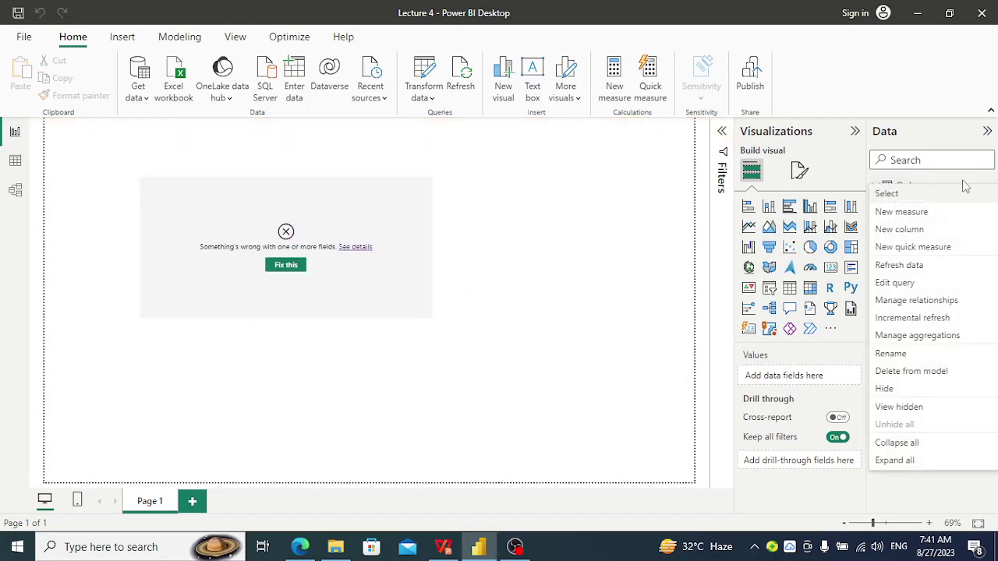
{"action": "left_click", "coordinate": [901, 283]}
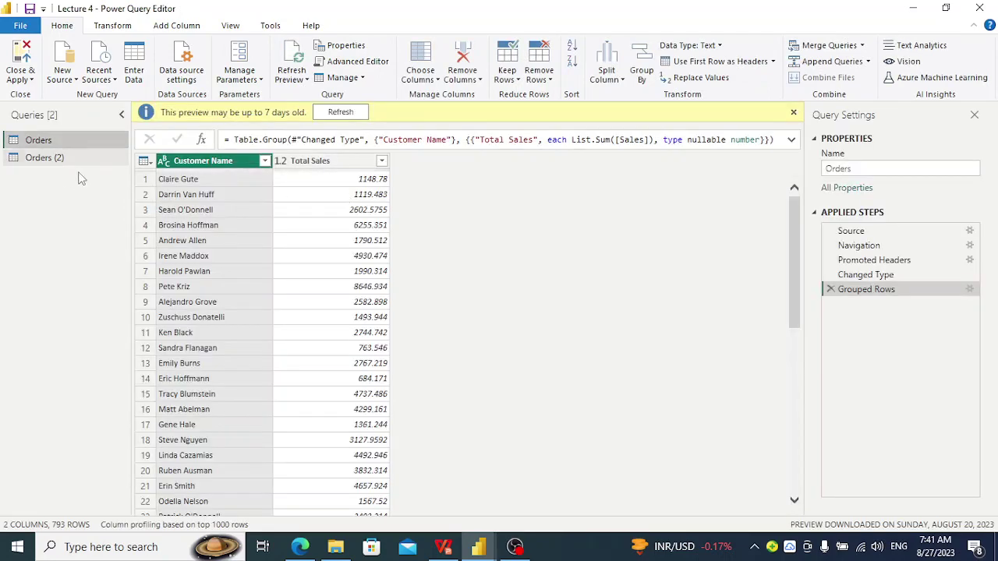
{"action": "left_click", "coordinate": [44, 158]}
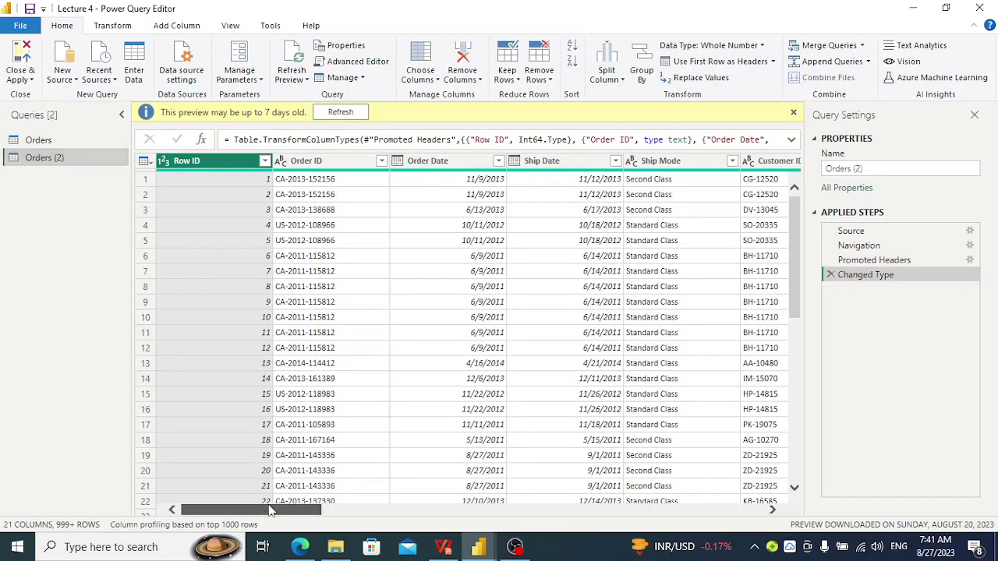
Step: Split the Order Date column of Orders (2) at each occurrence of the custom delimiter "/"
{"action": "left_click", "coordinate": [322, 159]}
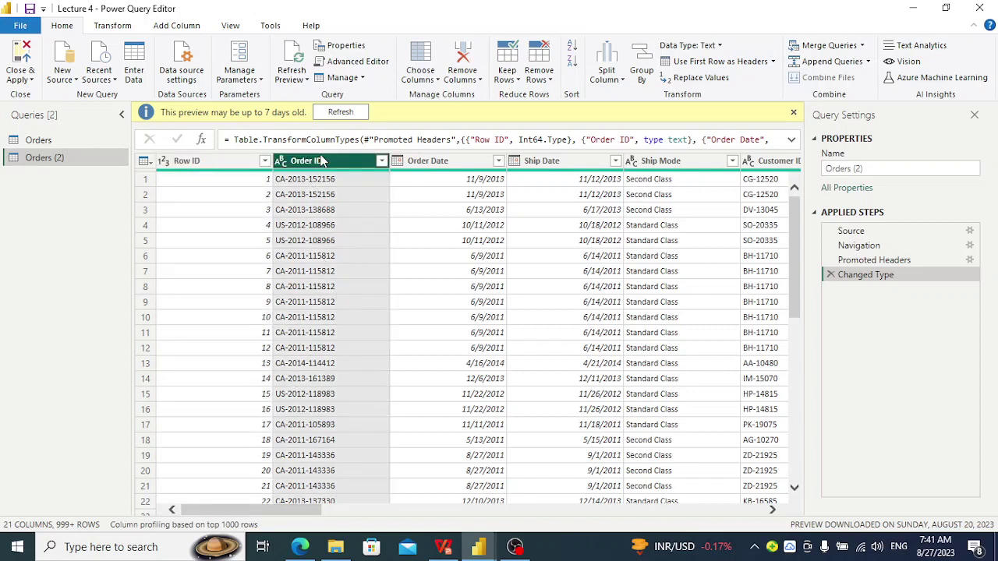
{"action": "left_click", "coordinate": [490, 163]}
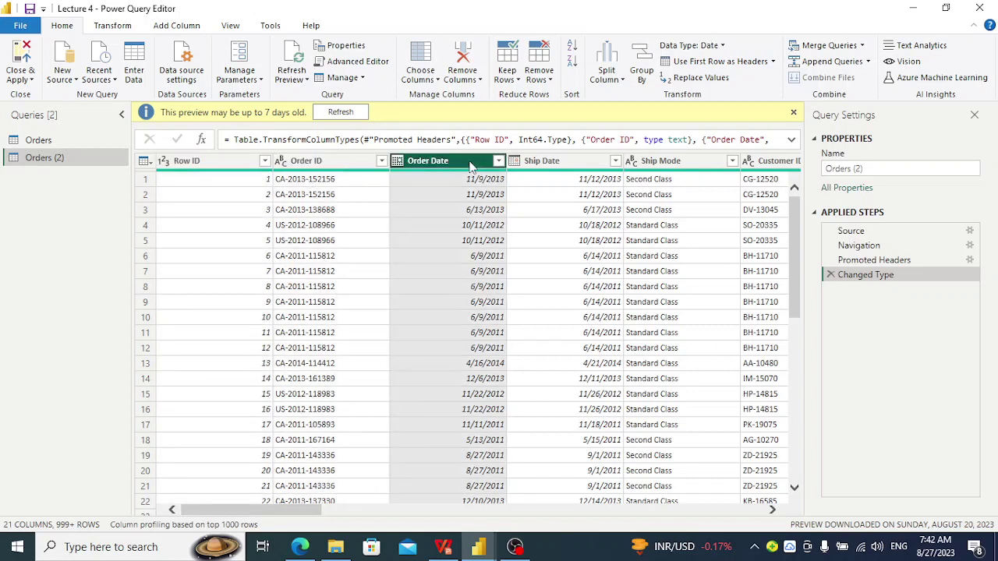
{"action": "left_click", "coordinate": [604, 81]}
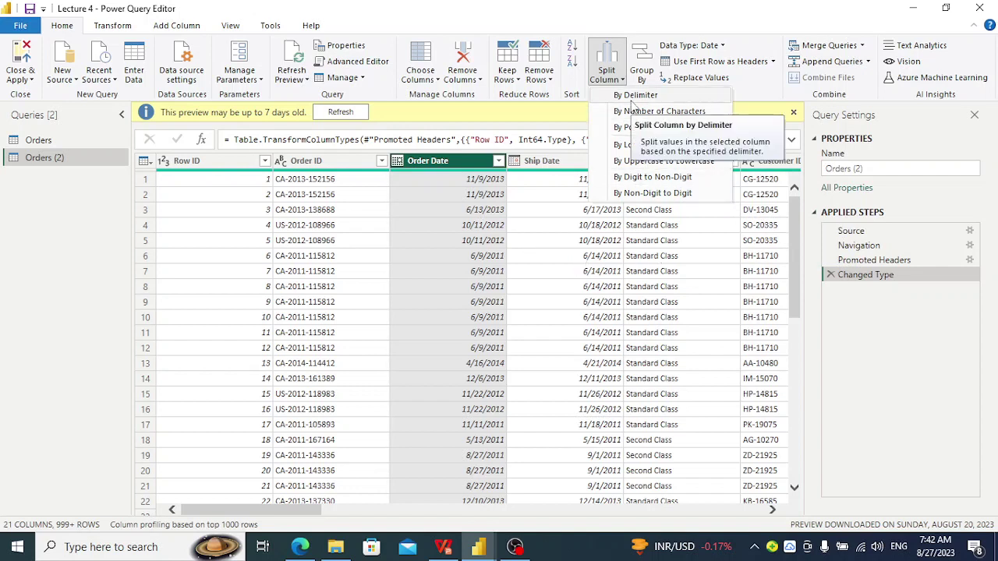
{"action": "left_click", "coordinate": [633, 97]}
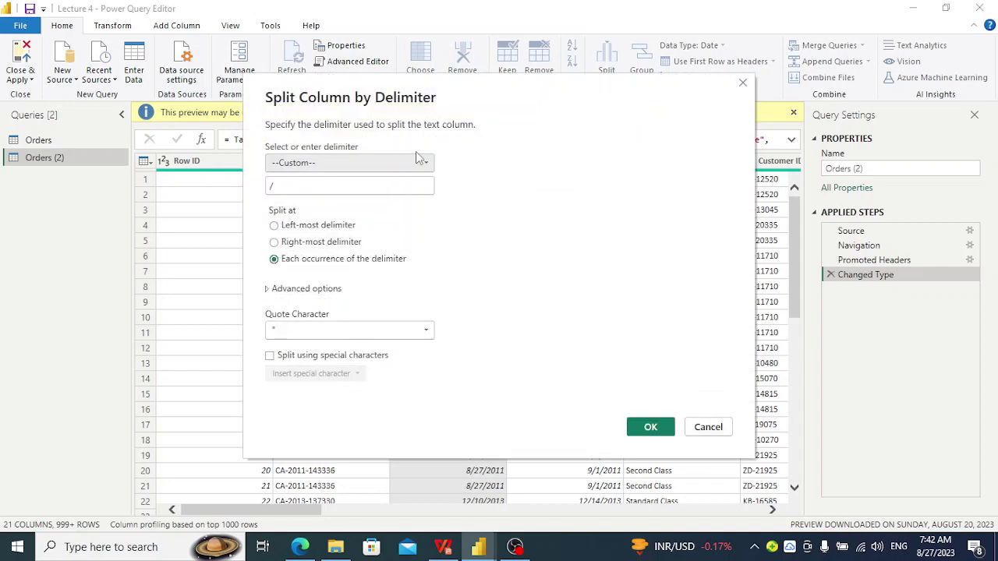
{"action": "left_click", "coordinate": [644, 428]}
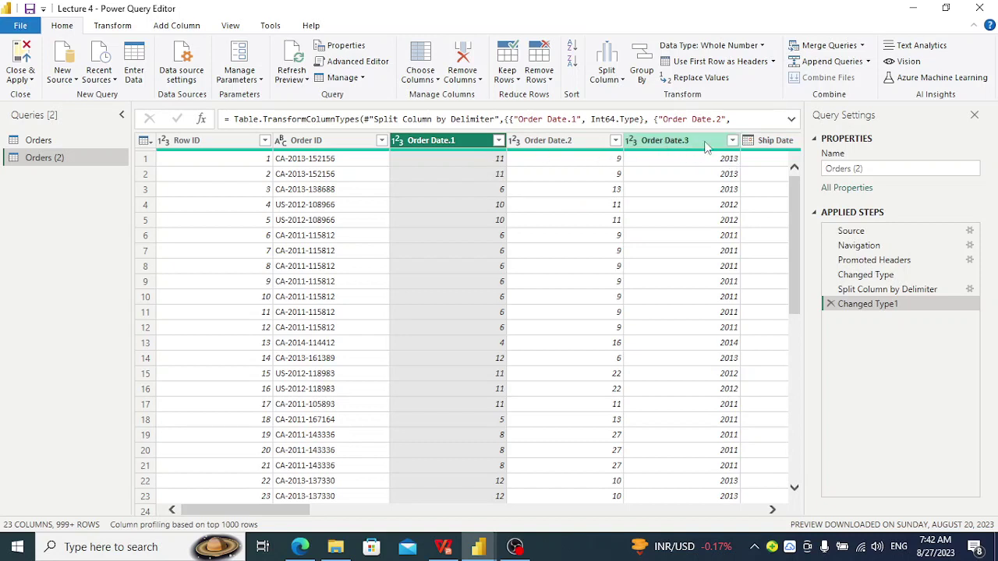
Step: Rename the Order Date.3 column as Year and the Order Date.2 column as DAy
{"action": "double_click", "coordinate": [675, 142]}
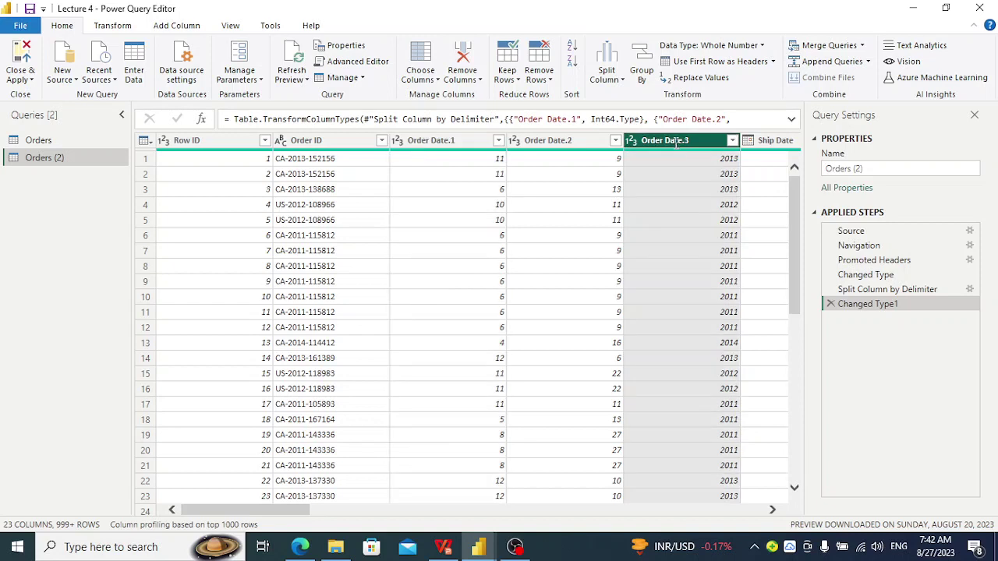
{"action": "key", "text": "BackSpace"}
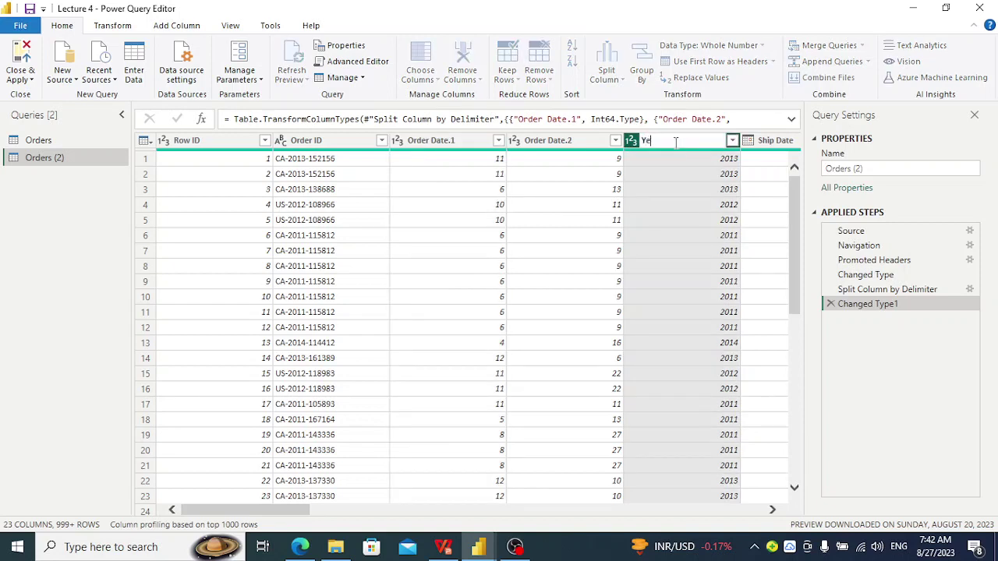
{"action": "key", "text": "Return"}
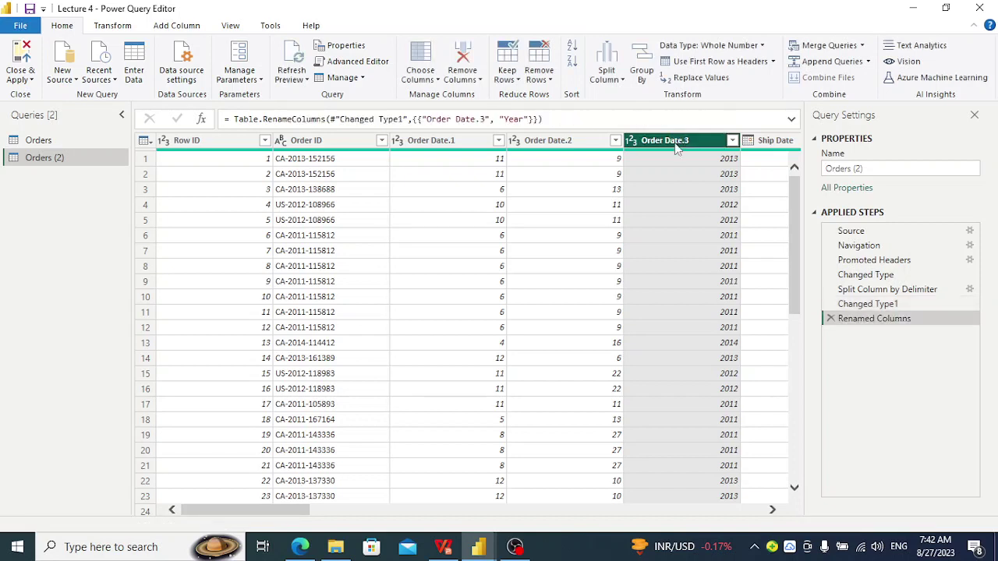
{"action": "double_click", "coordinate": [556, 142]}
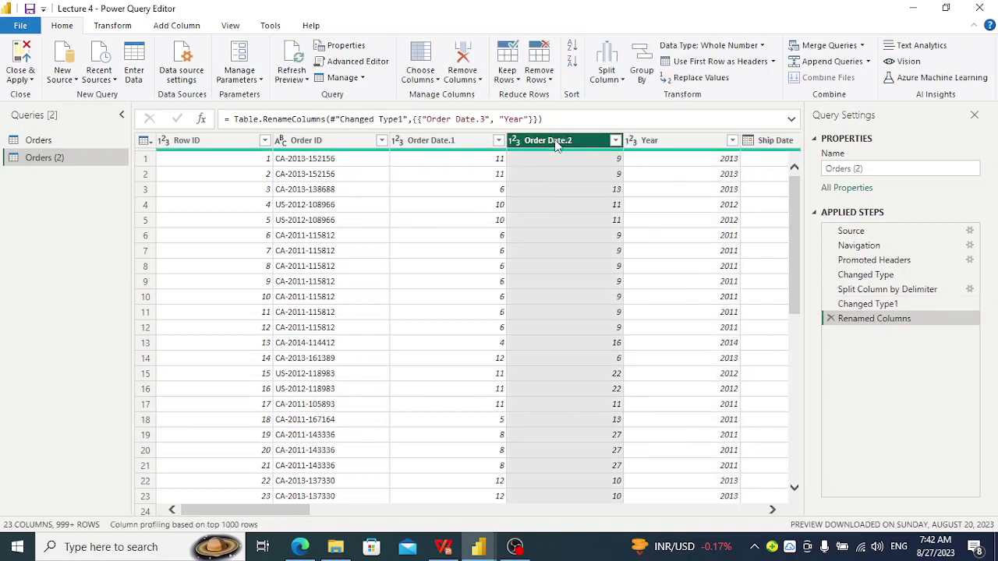
{"action": "key", "text": "BackSpace"}
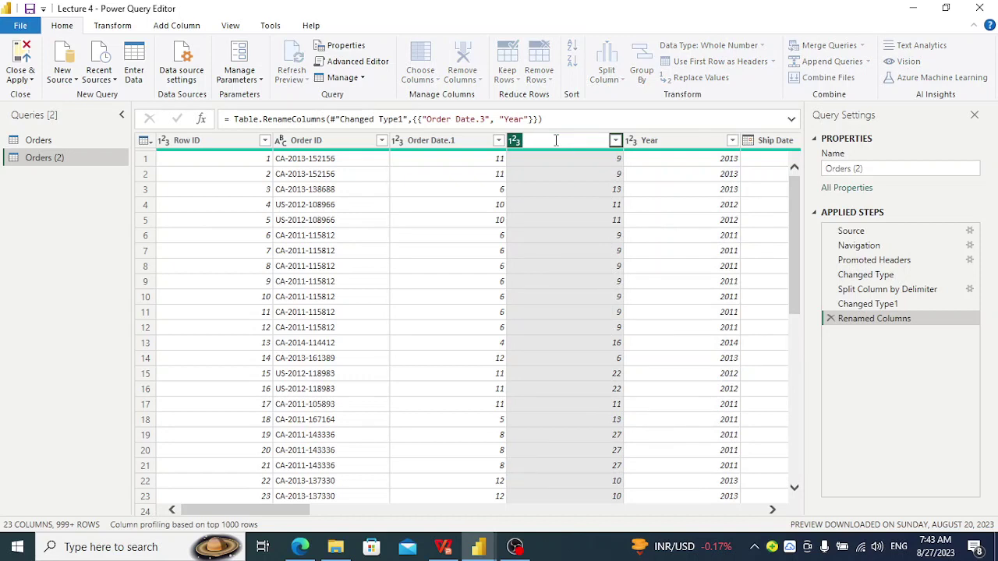
{"action": "key", "text": "Return"}
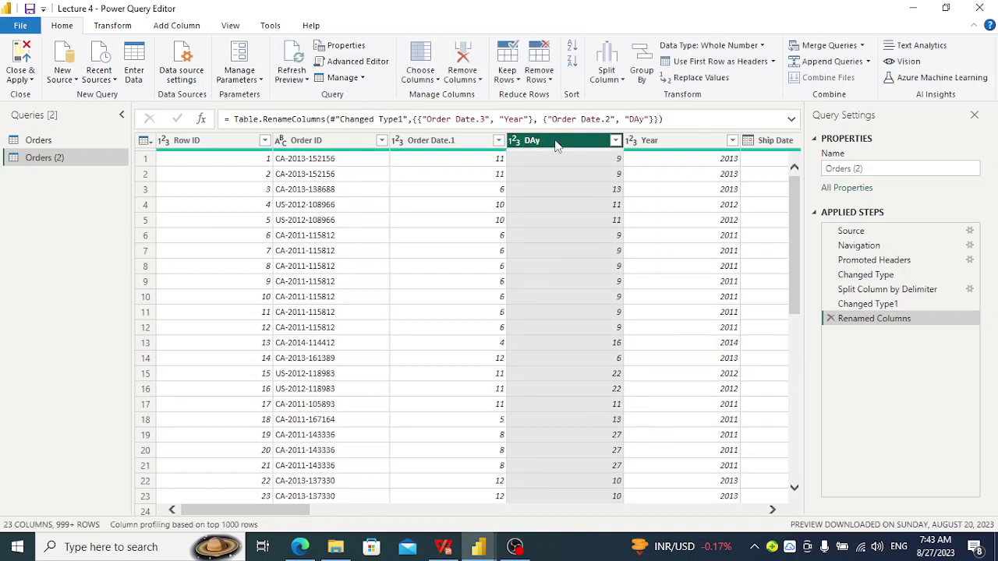
Step: Rename the Order Date.1 column as Month
{"action": "double_click", "coordinate": [441, 141]}
{"action": "key", "text": "BackSpace"}
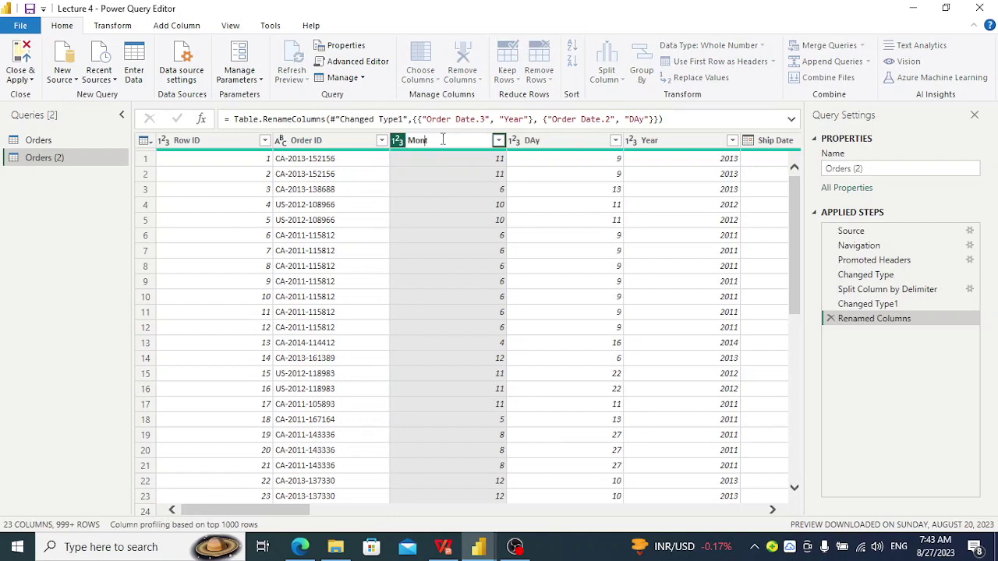
{"action": "type", "text": "Month"}
{"action": "key", "text": "Return"}
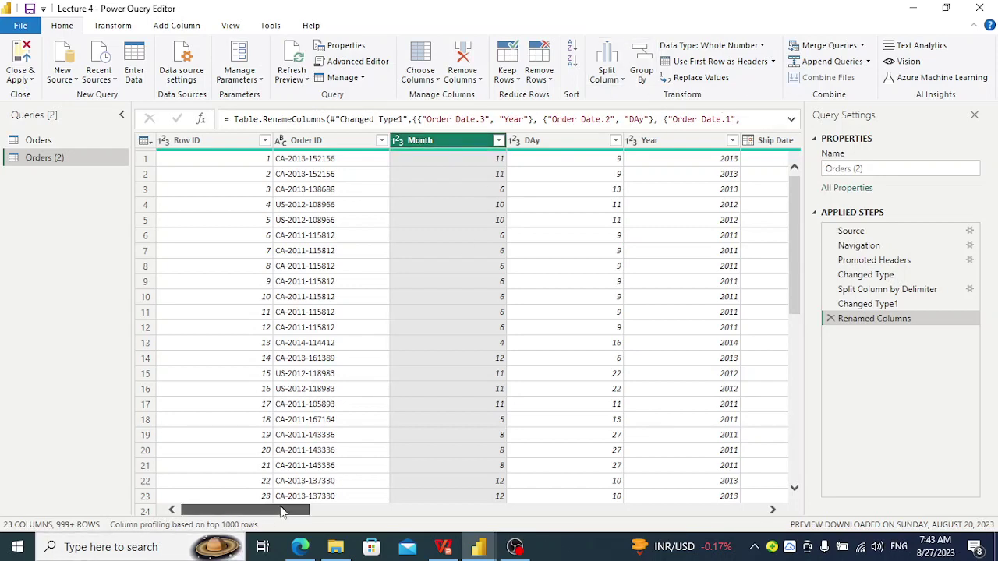
Step: Look at the Customer ID column's filter options and switch to WPS Presentation to view the Replace Values slide
{"action": "left_click_drag", "start_coordinate": [282, 511], "coordinate": [357, 527]}
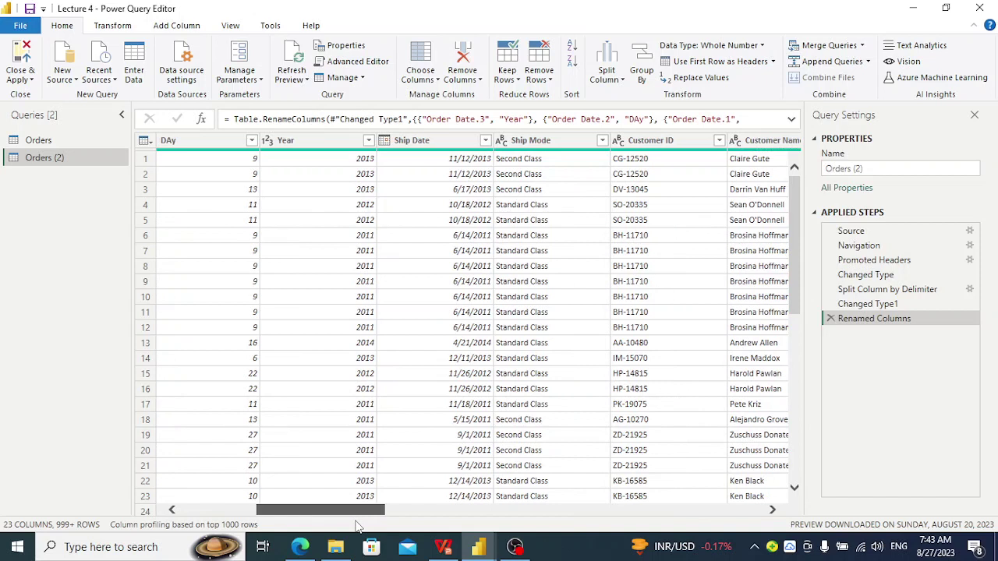
{"action": "left_click", "coordinate": [718, 141]}
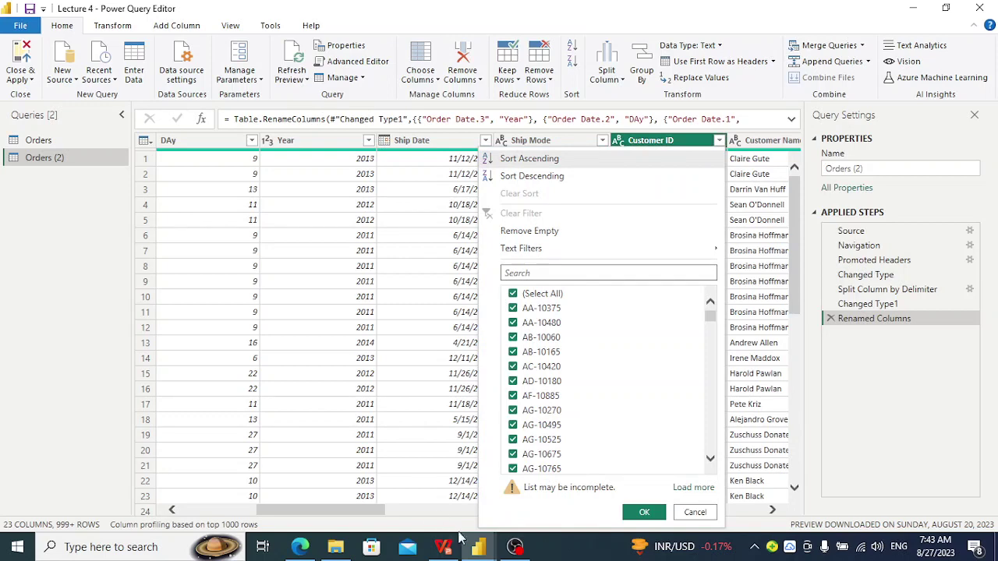
{"action": "left_click", "coordinate": [444, 548]}
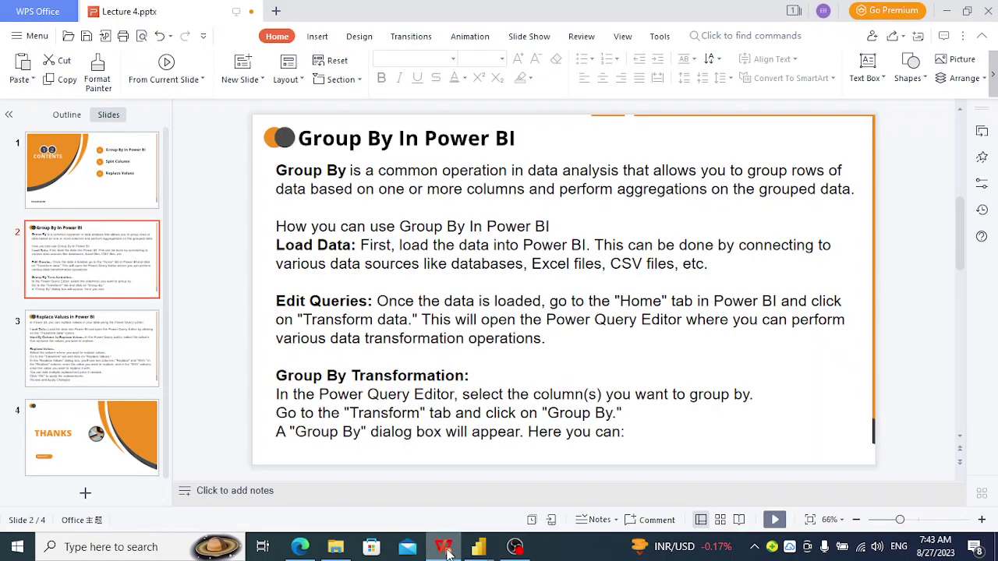
{"action": "left_click", "coordinate": [108, 354]}
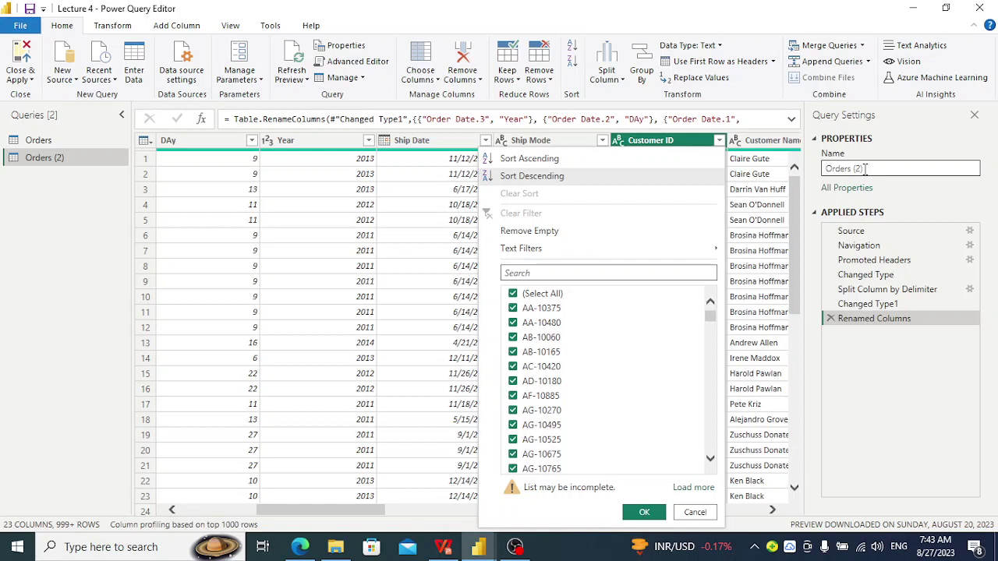
Step: Copy the customer ID shown in the second row of the Customer ID column
{"action": "left_click", "coordinate": [548, 142]}
{"action": "left_click", "coordinate": [641, 145]}
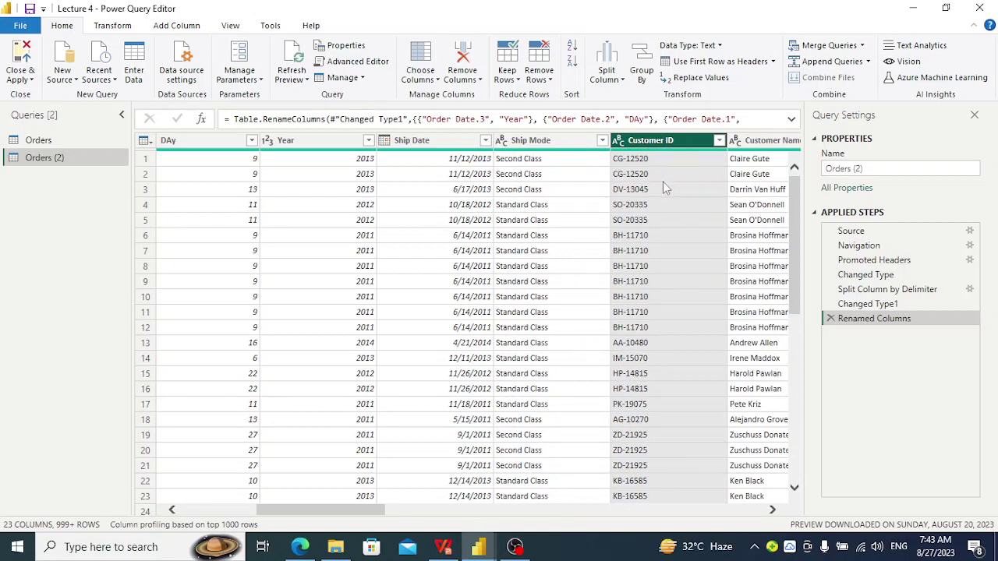
{"action": "left_click", "coordinate": [630, 173]}
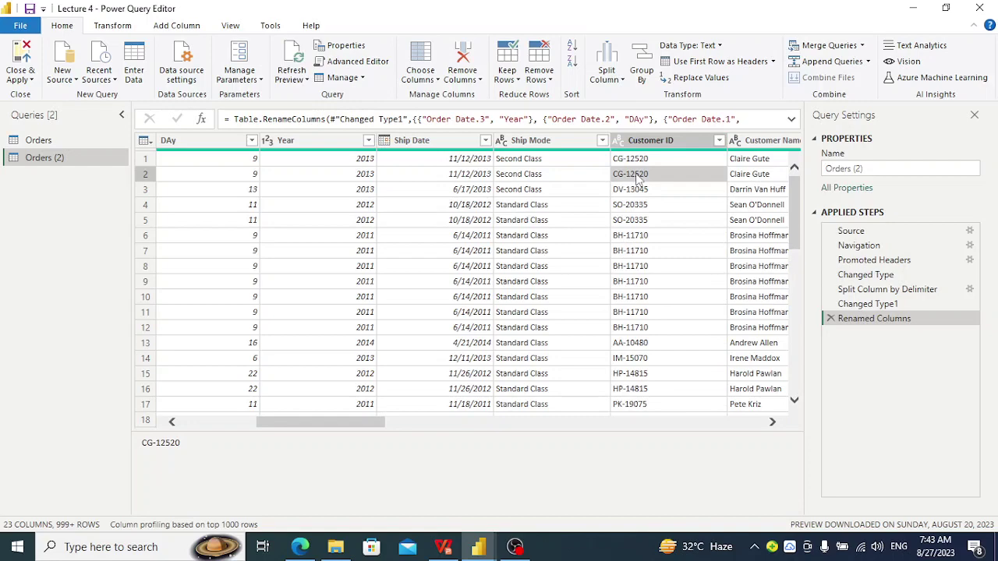
{"action": "left_click_drag", "start_coordinate": [180, 449], "coordinate": [142, 449]}
{"action": "key", "text": "ctrl+c"}
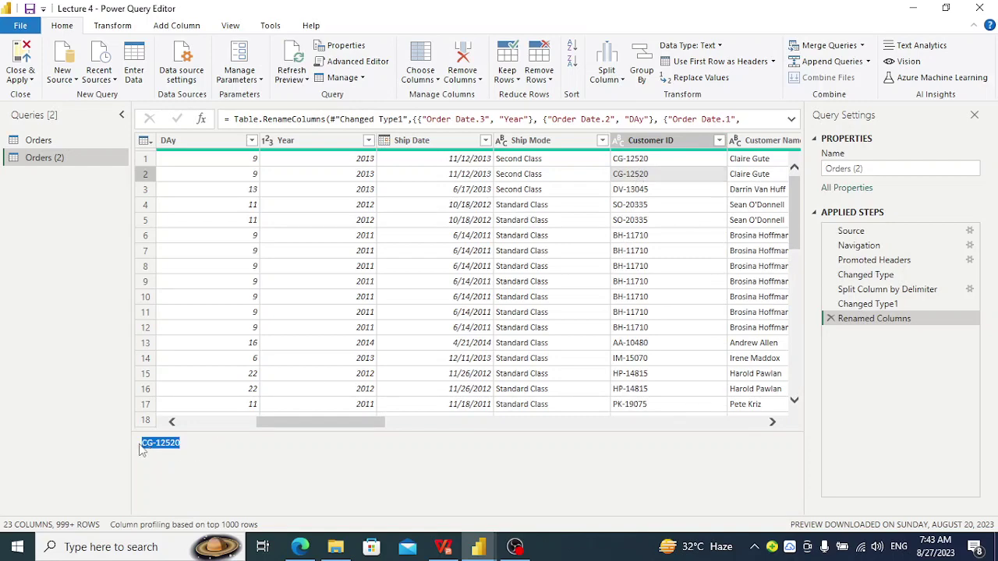
{"action": "key", "text": "alt+Tab"}
{"action": "key", "text": "alt+Tab"}
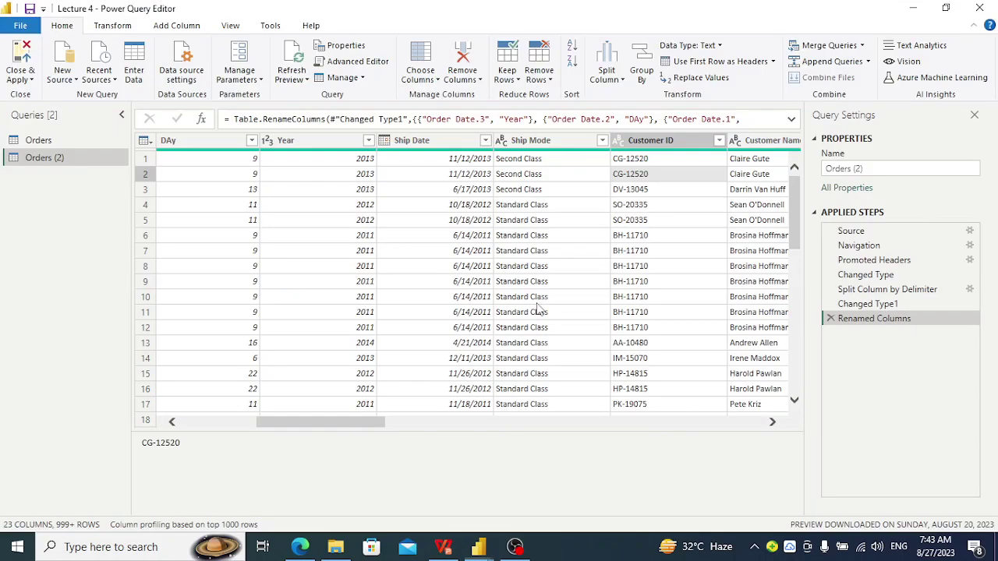
Step: Replace every occurrence of the copied customer ID in the Customer ID column with ABC using Replace Values
{"action": "left_click", "coordinate": [651, 143]}
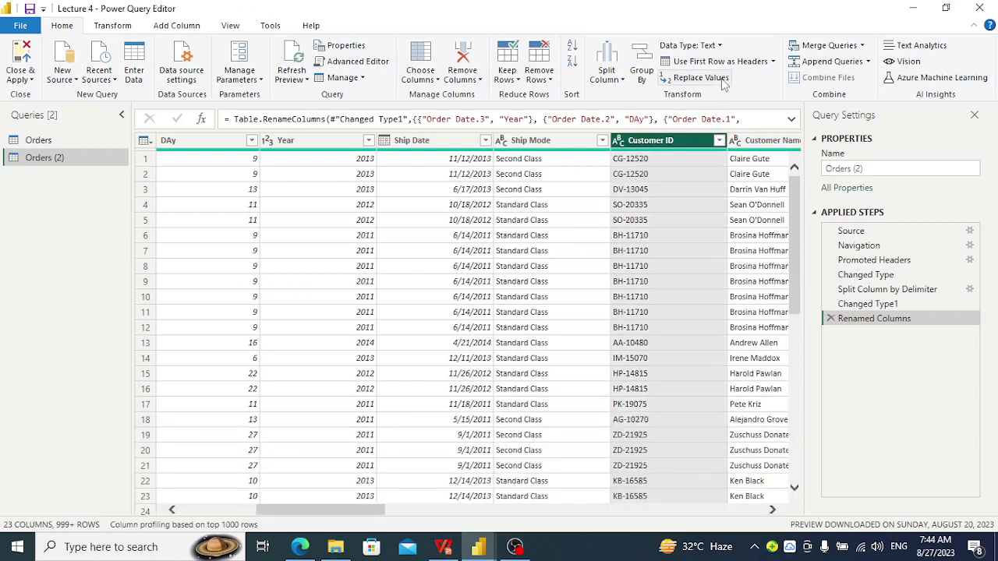
{"action": "left_click", "coordinate": [710, 81]}
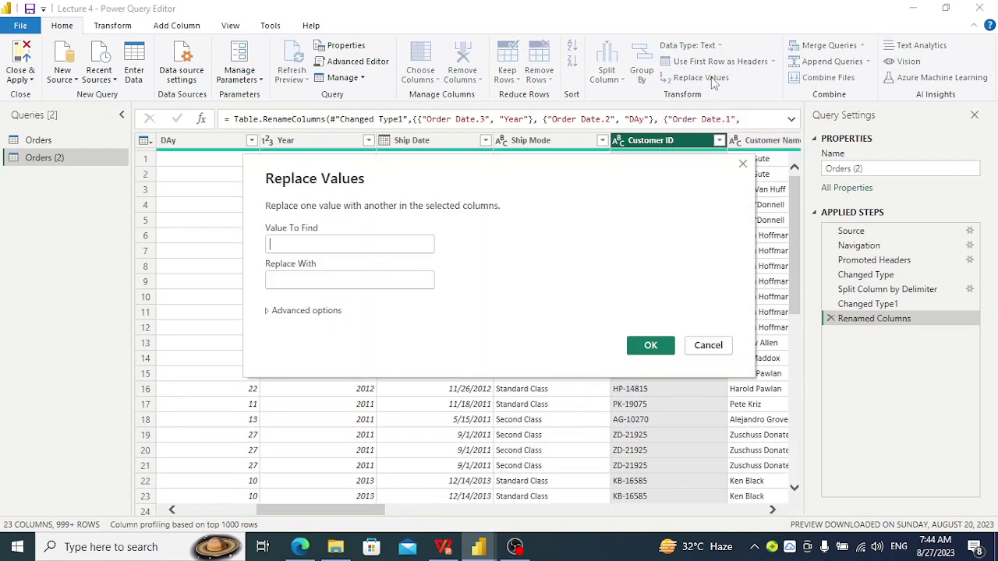
{"action": "left_click", "coordinate": [318, 242]}
{"action": "key", "text": "ctrl+v"}
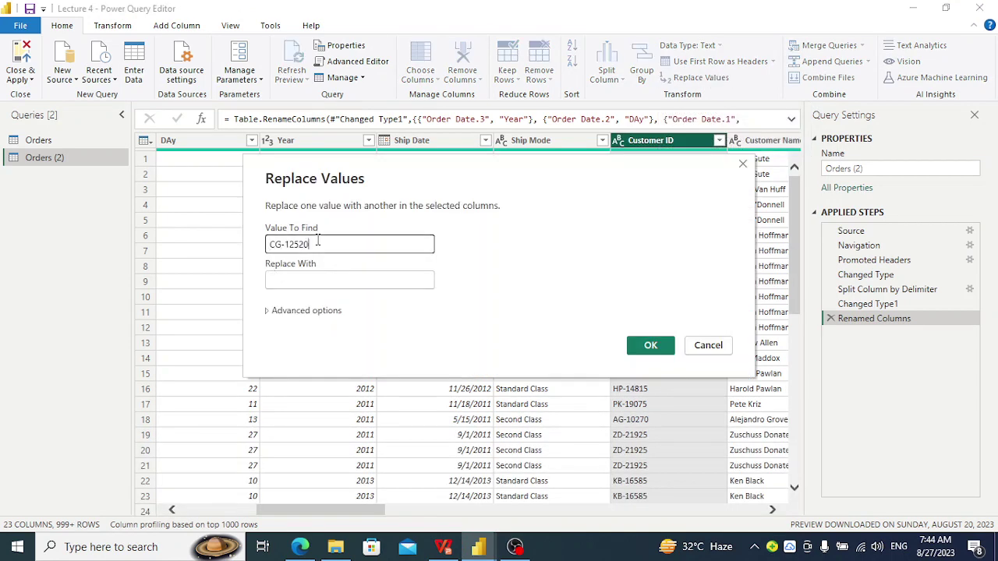
{"action": "left_click", "coordinate": [316, 277]}
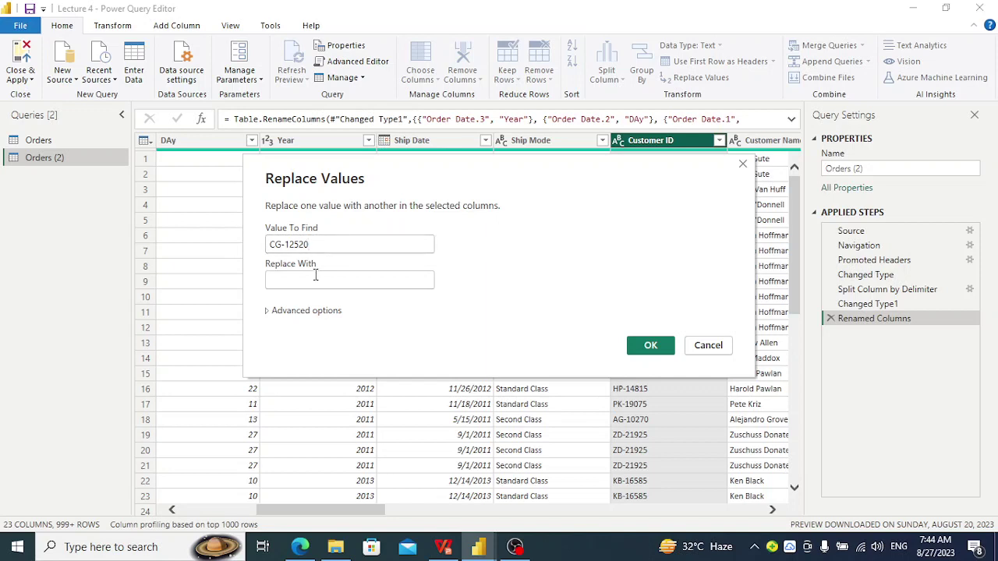
{"action": "type", "text": "ABC"}
{"action": "left_click", "coordinate": [647, 347]}
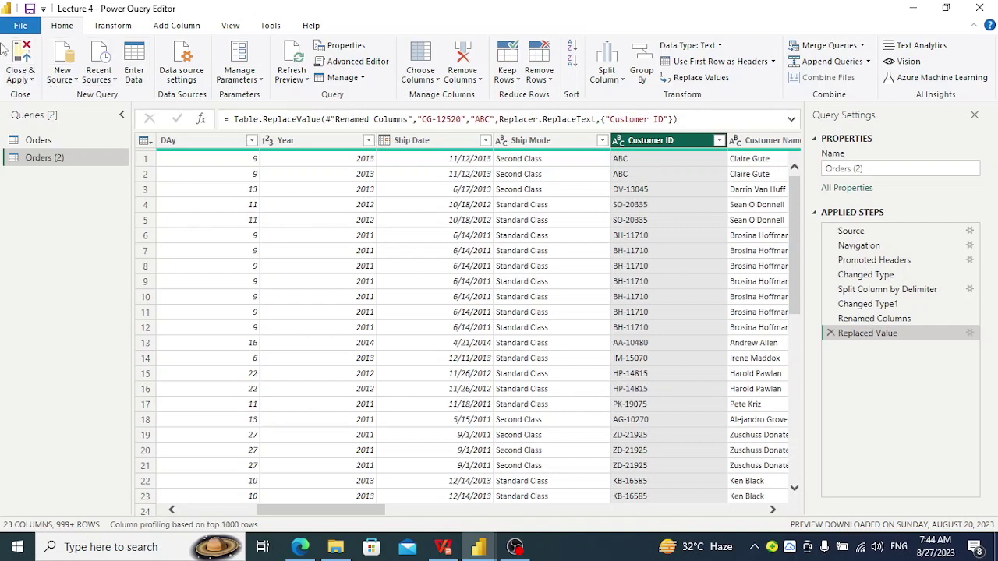
Step: Apply the query changes and close the query editor, then switch to WPS Presentation to view the Contents slide
{"action": "left_click", "coordinate": [30, 81]}
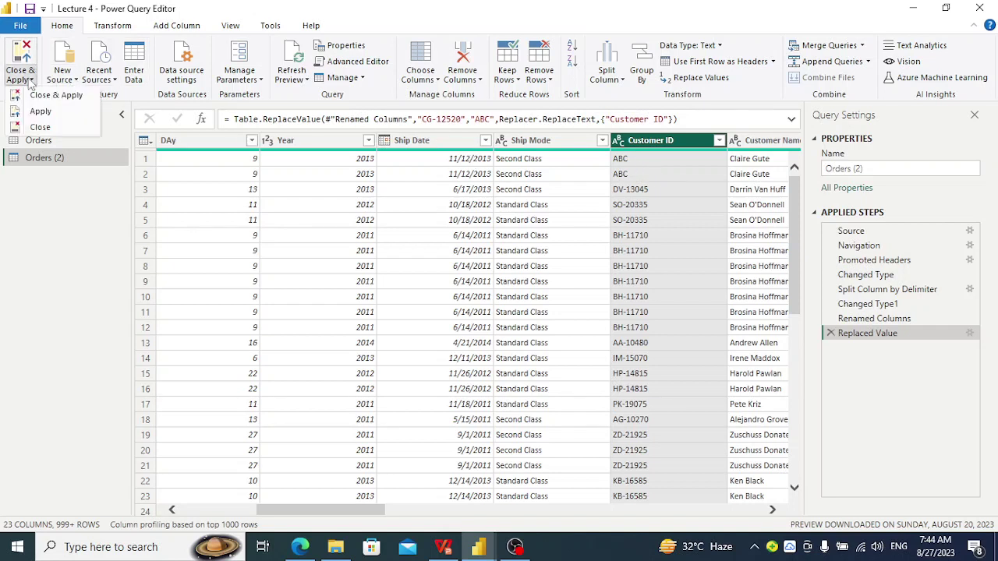
{"action": "left_click", "coordinate": [66, 101]}
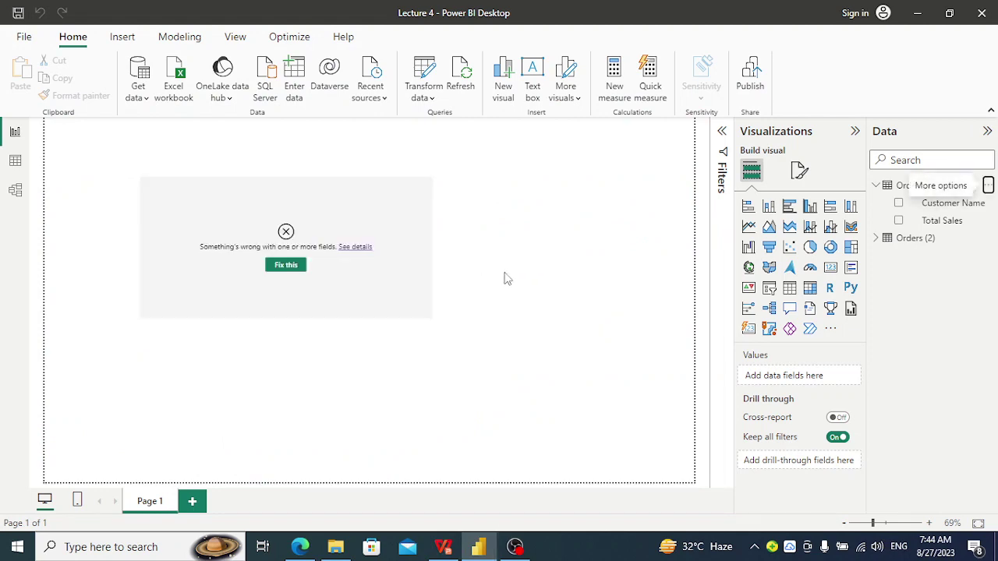
{"action": "key", "text": "alt+Tab"}
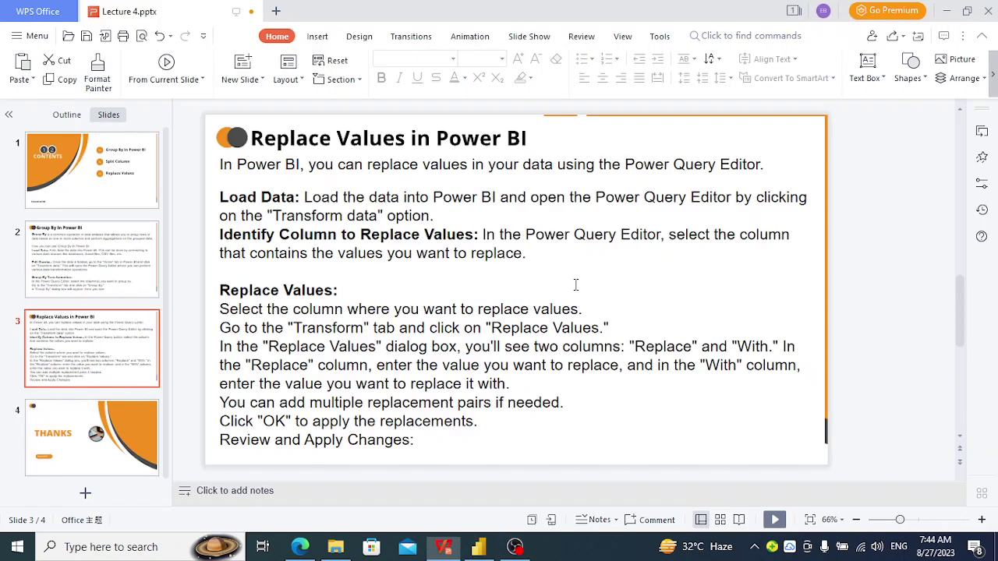
{"action": "left_click", "coordinate": [54, 162]}
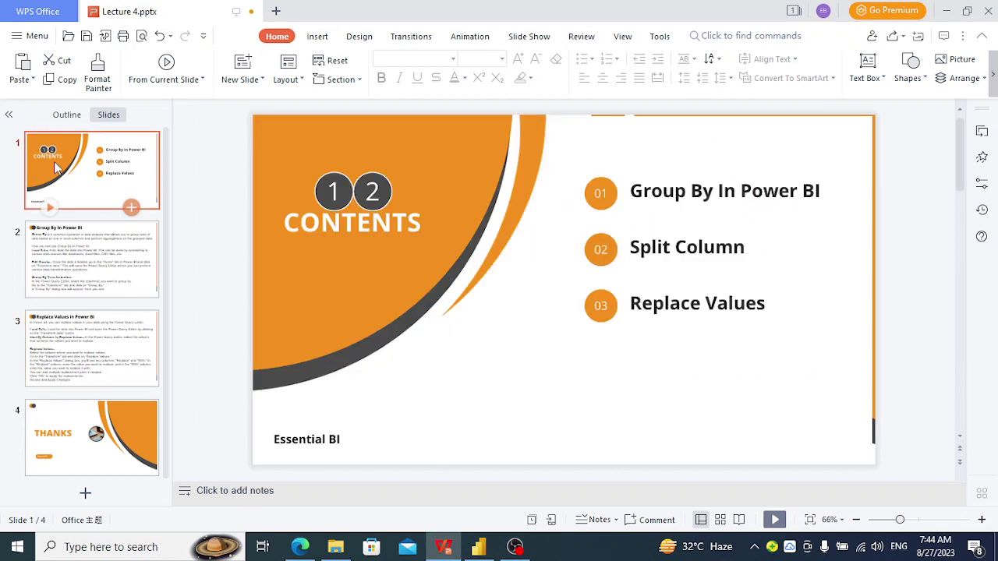